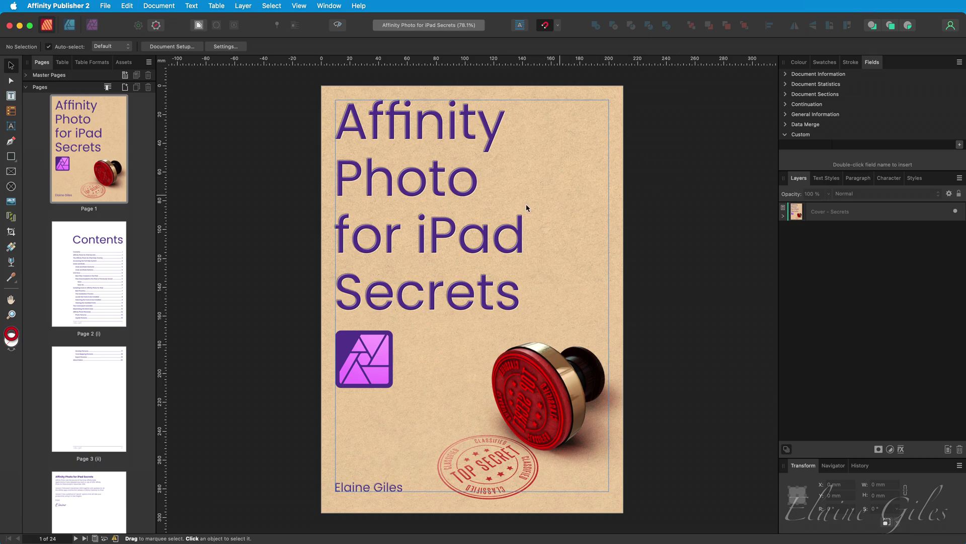
Page through the Contents, introduction, Help Overlay, Accessing the Full Help System and page 7 spreads
click(94, 274)
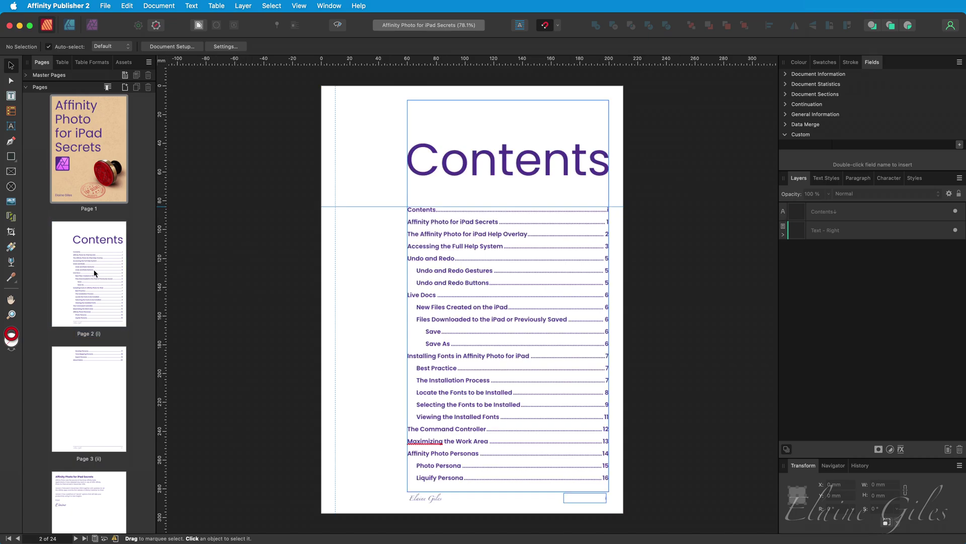
scroll(94, 273, down, 5)
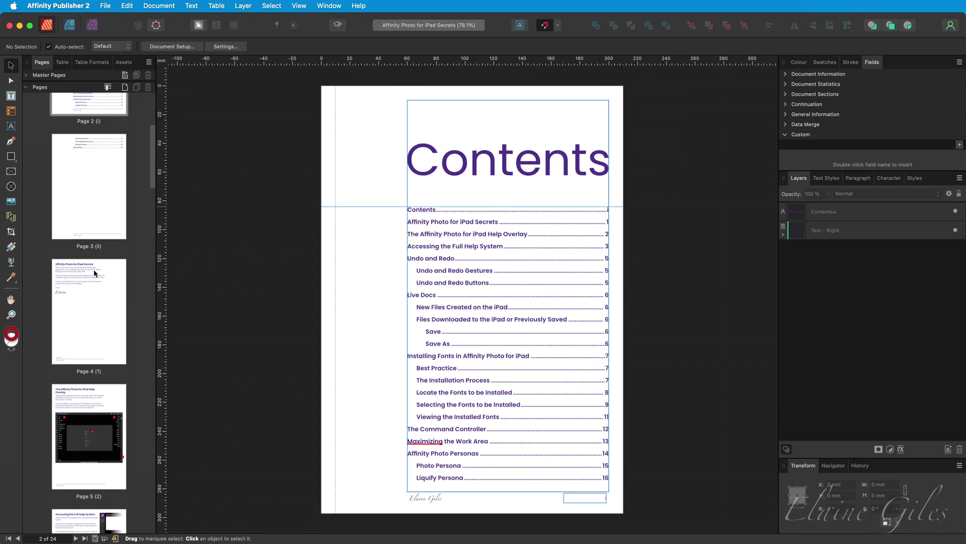
click(100, 276)
scroll(101, 262, down, 2)
scroll(101, 262, down, 3)
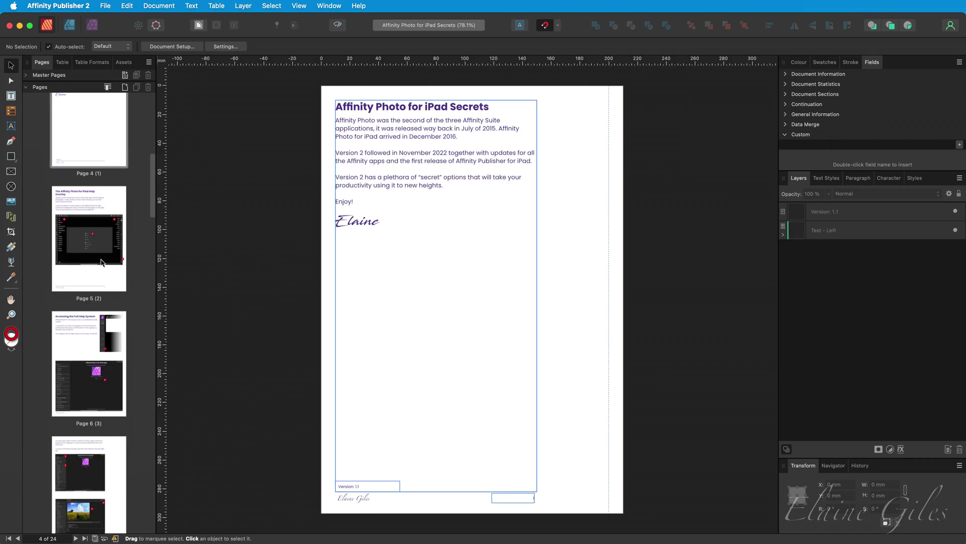
scroll(101, 261, down, 3)
click(101, 261)
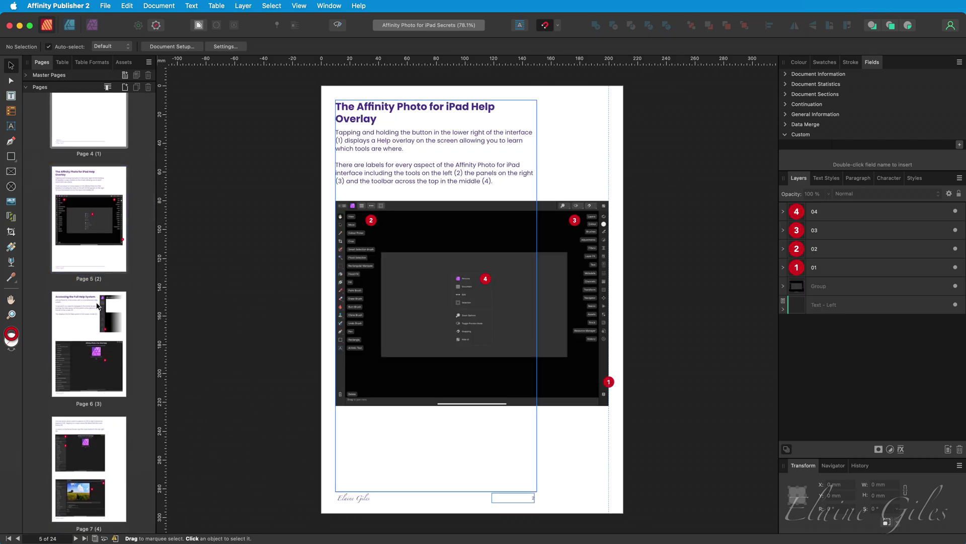
click(100, 359)
scroll(100, 358, down, 5)
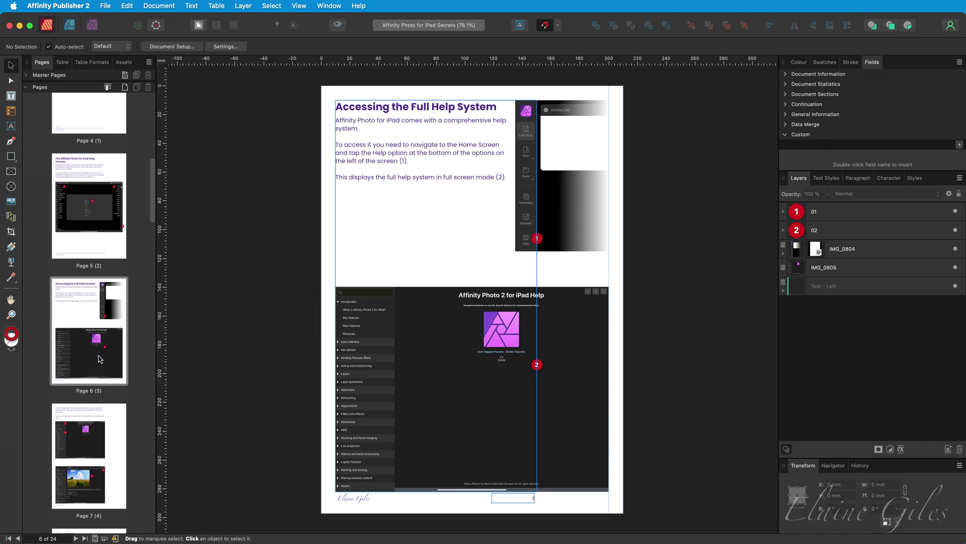
click(102, 302)
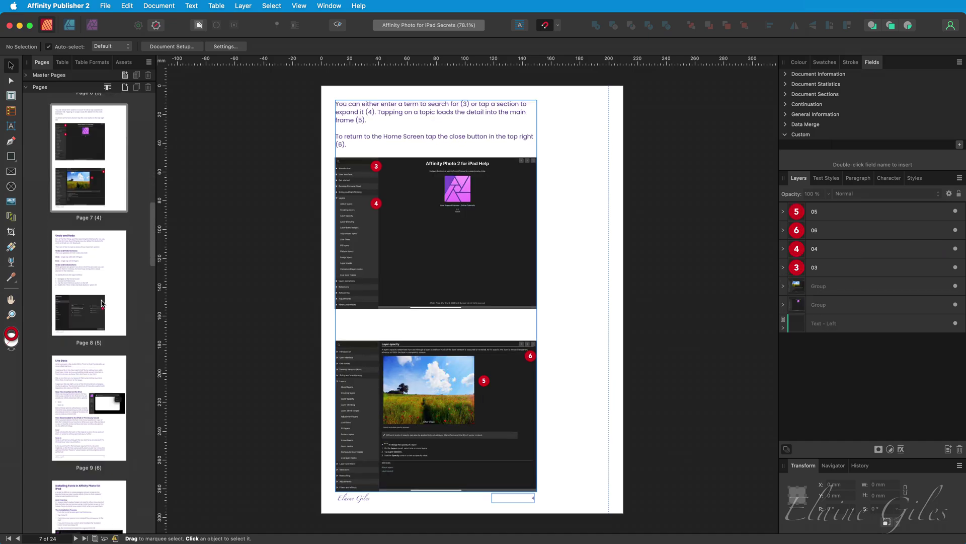
Continue through Undo and Redo, Live Docs and Installing Fonts to back page 24, then return the panel to the top
scroll(101, 302, down, 3)
click(101, 302)
scroll(101, 303, down, 3)
click(101, 303)
scroll(101, 303, down, 3)
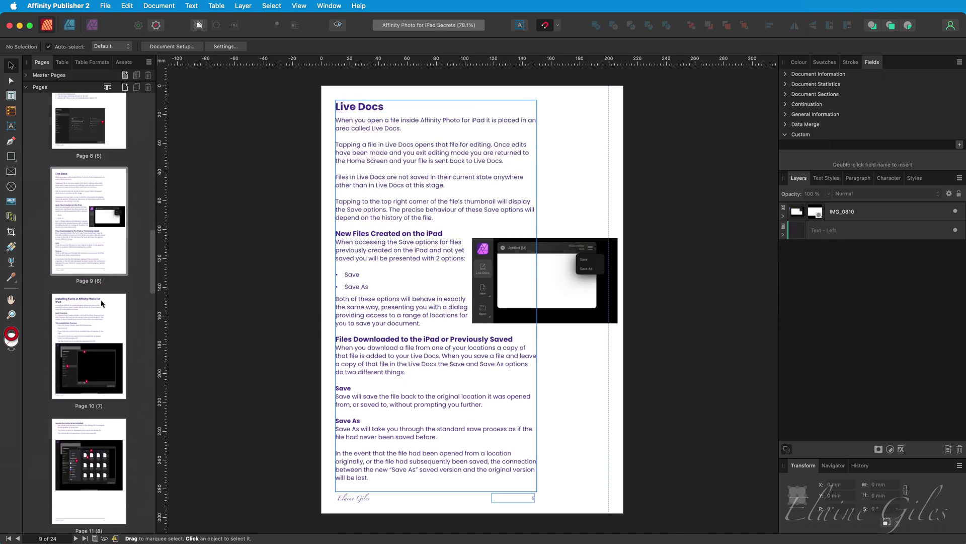
click(101, 303)
scroll(101, 304, down, 10)
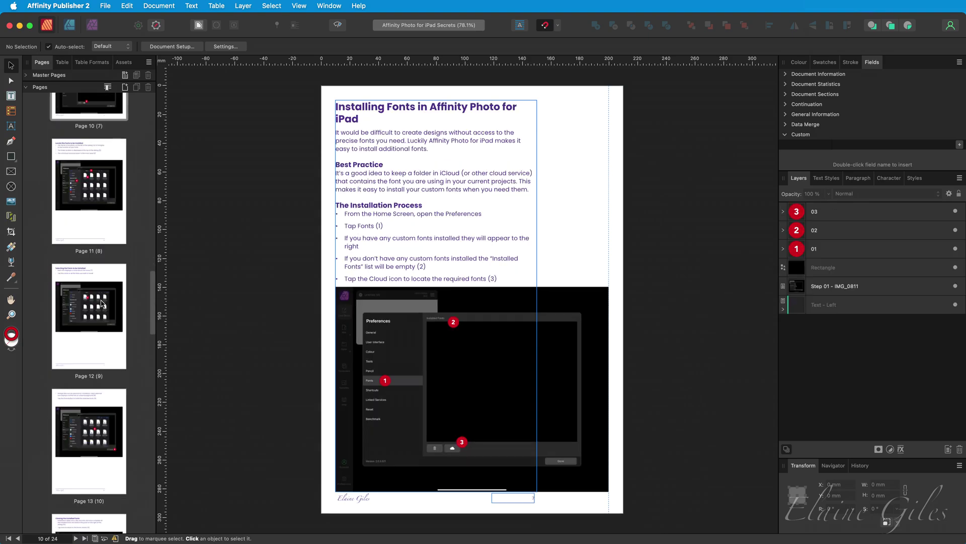
scroll(101, 304, down, 2)
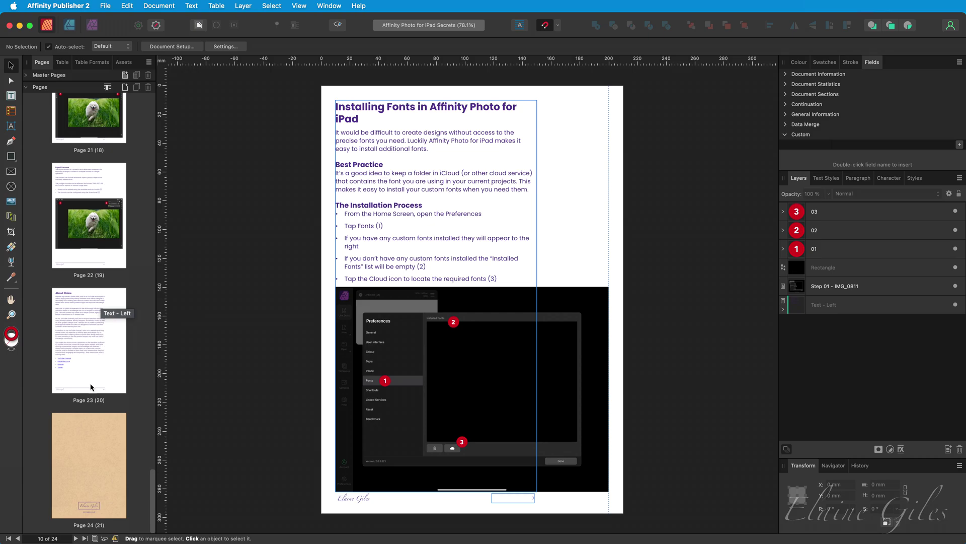
click(88, 436)
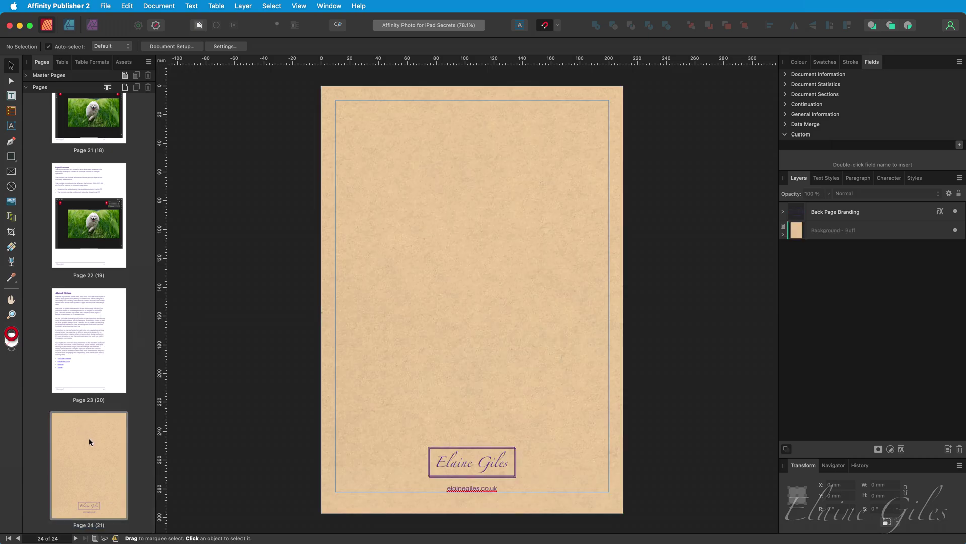
scroll(88, 442, up, 15)
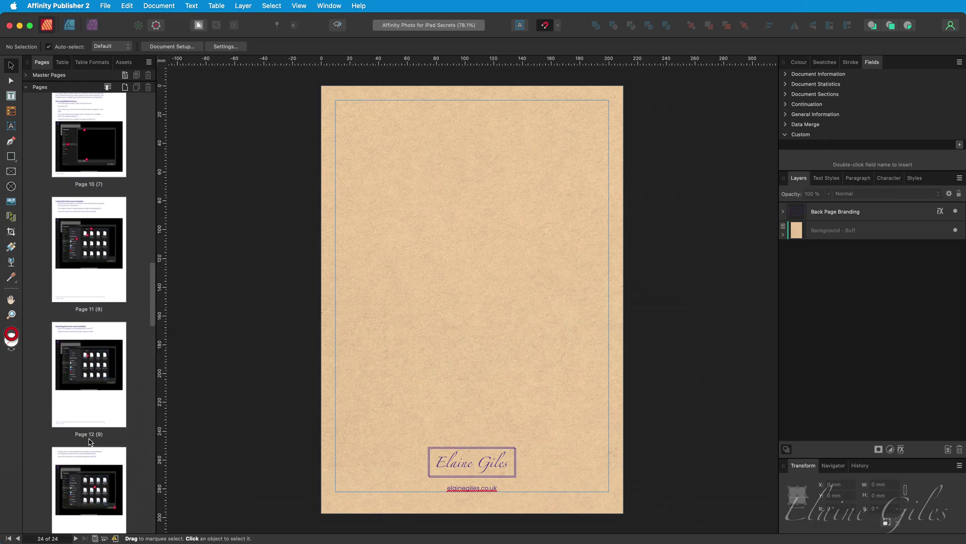
scroll(88, 442, up, 5)
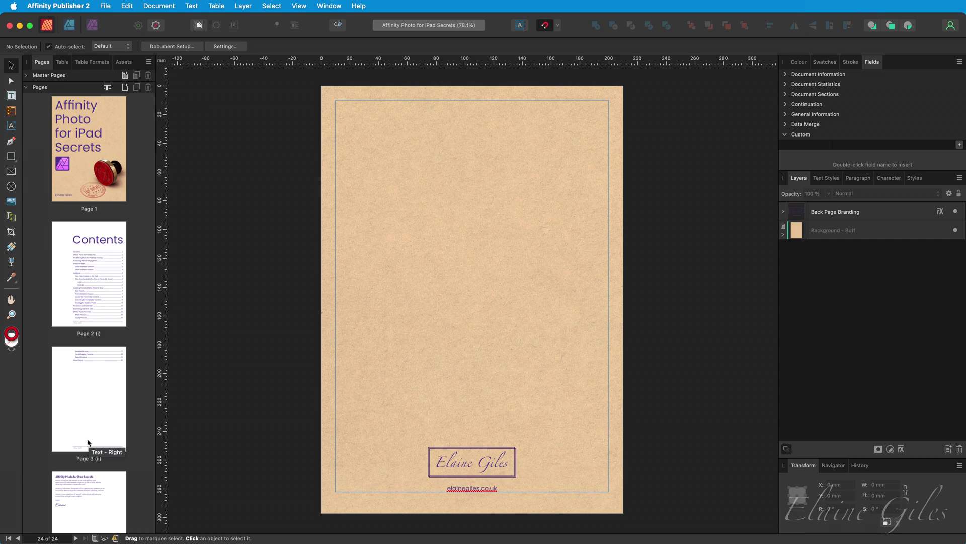
Review the PDF (digital - high quality) export settings for all pages, with images downsampled to 300 DPI
key(super+alt+shift+s)
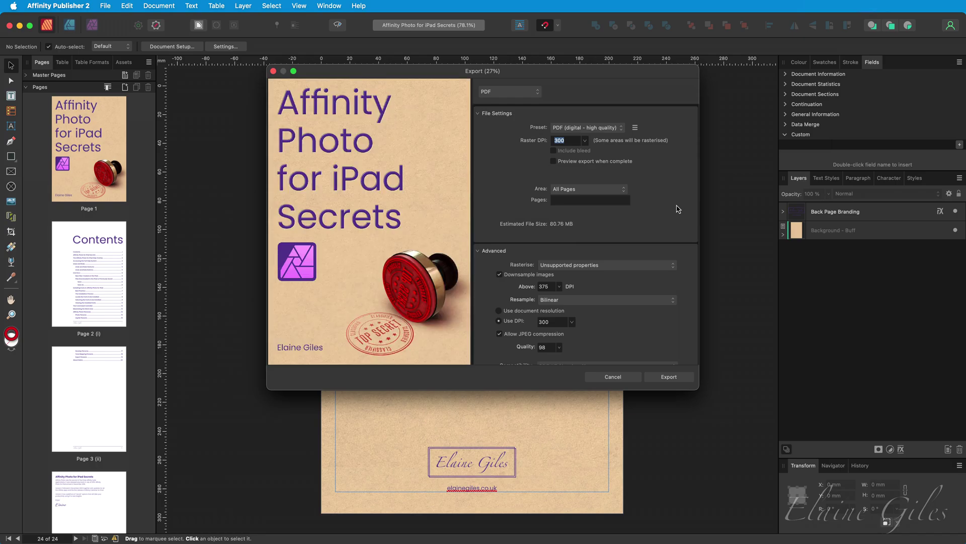
scroll(678, 209, down, 5)
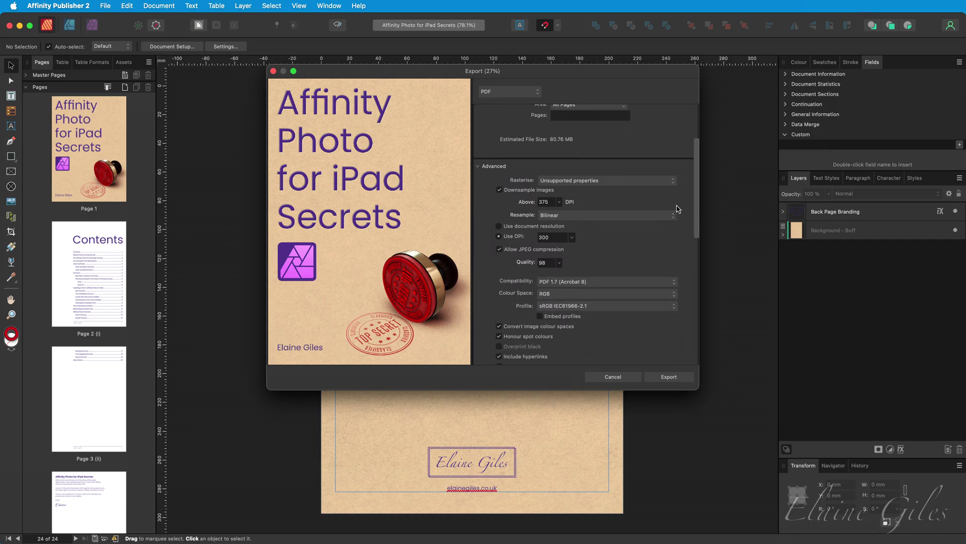
scroll(678, 209, down, 4)
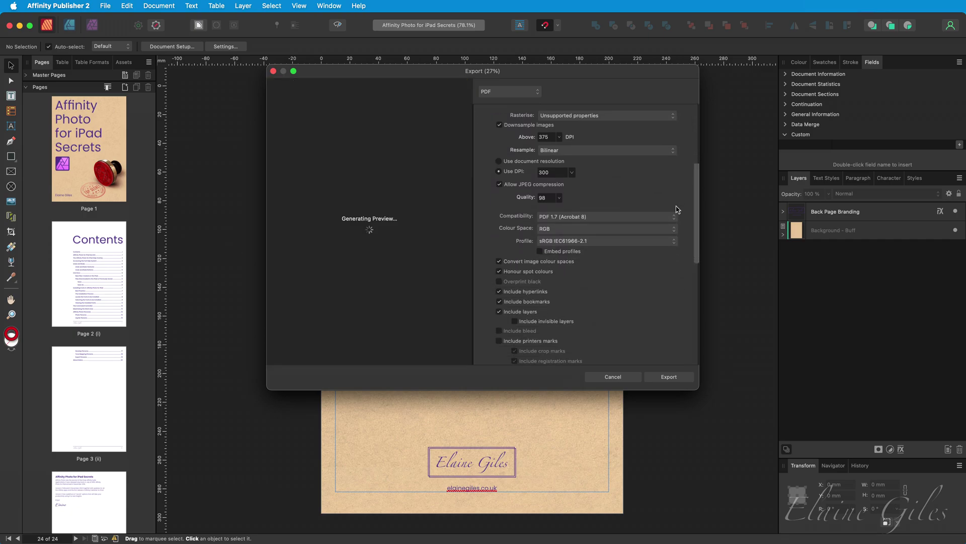
scroll(678, 208, down, 4)
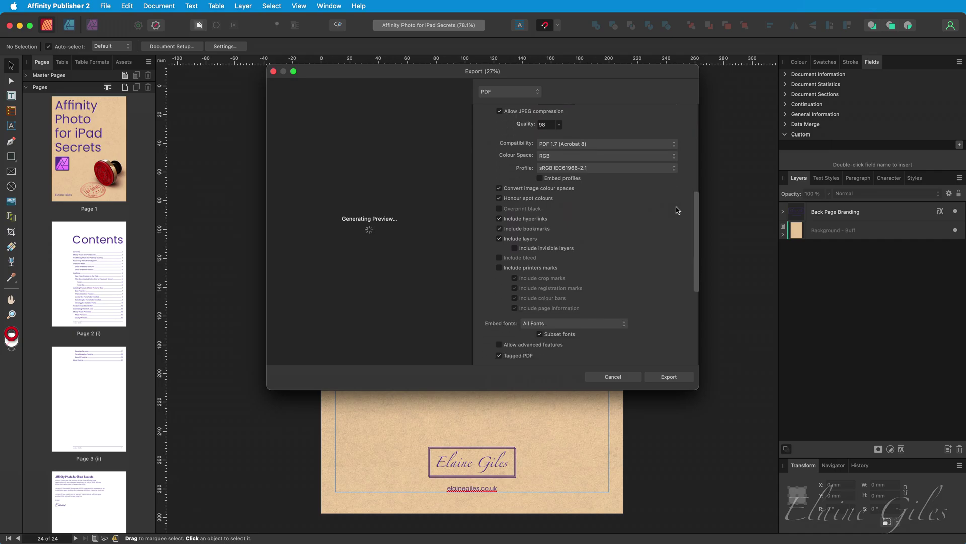
scroll(678, 211, down, 4)
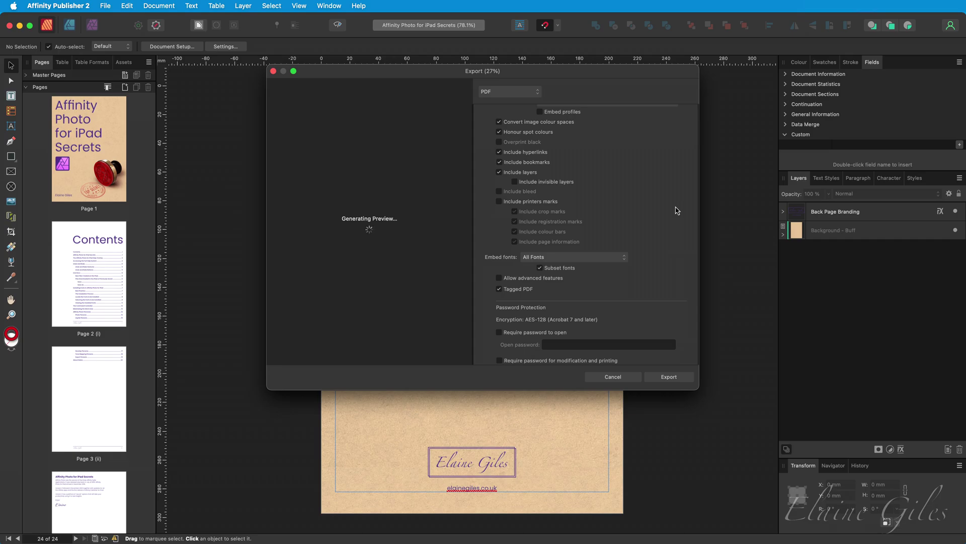
scroll(678, 211, up, 10)
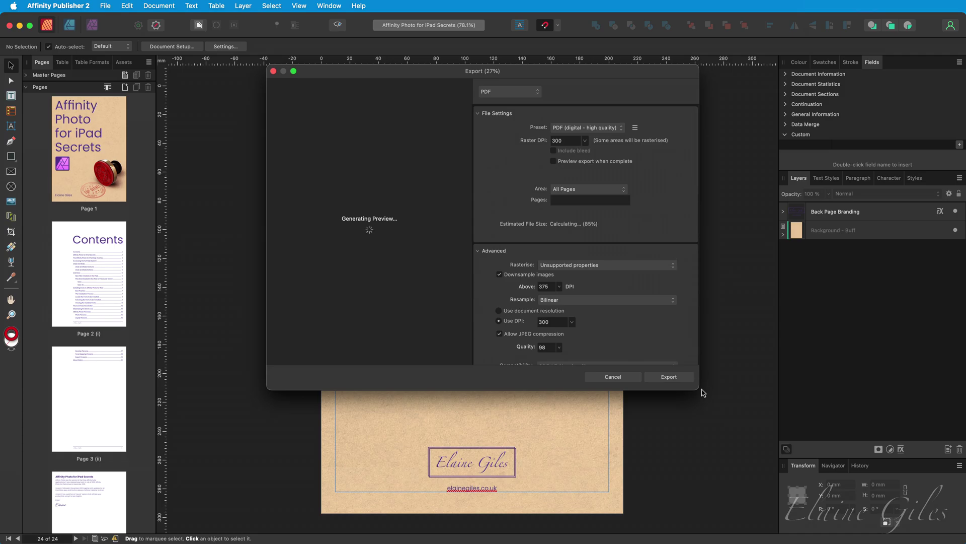
Save the export as Affinity Photo for iPad Secrets.pdf in the 99 - Data folder
click(680, 381)
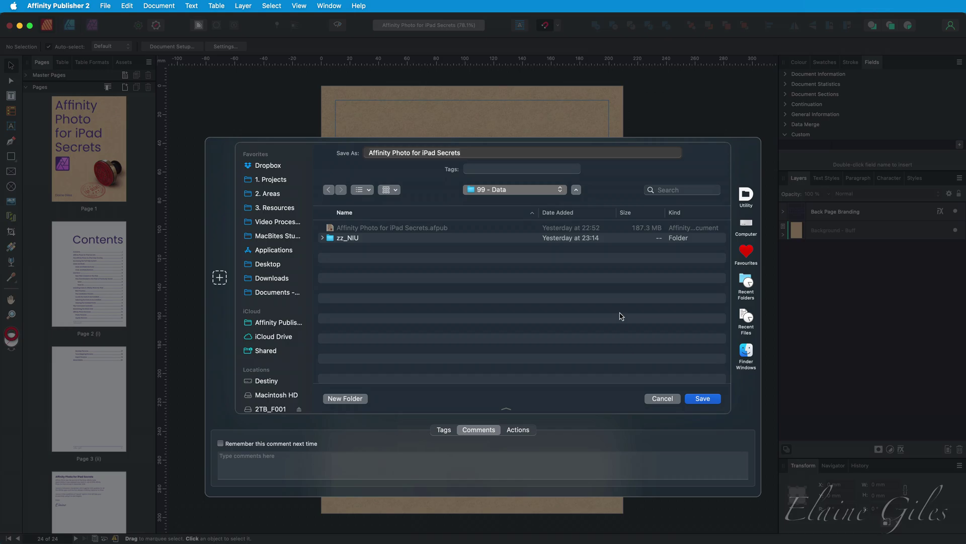
click(703, 398)
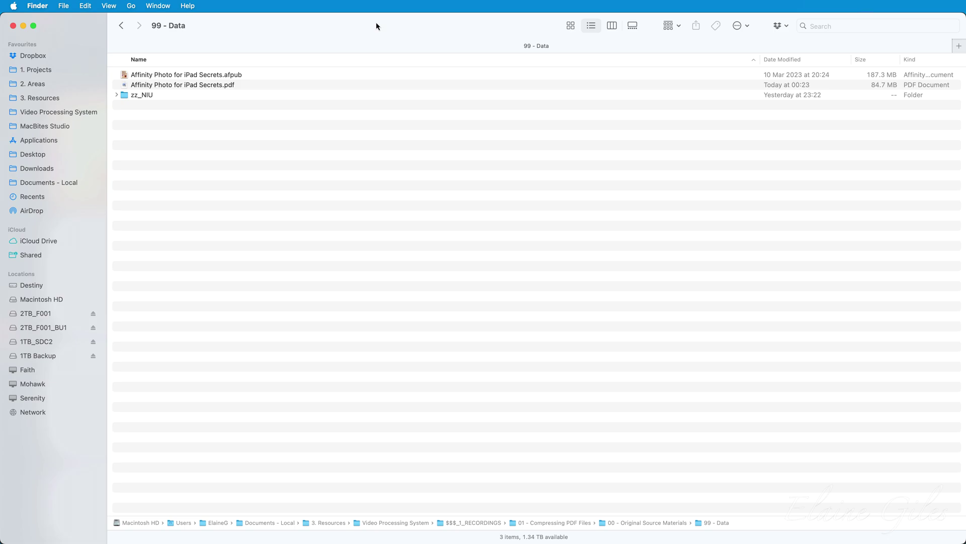
Open Affinity Photo for iPad Secrets.pdf from Finder in PDFOptim
click(360, 87)
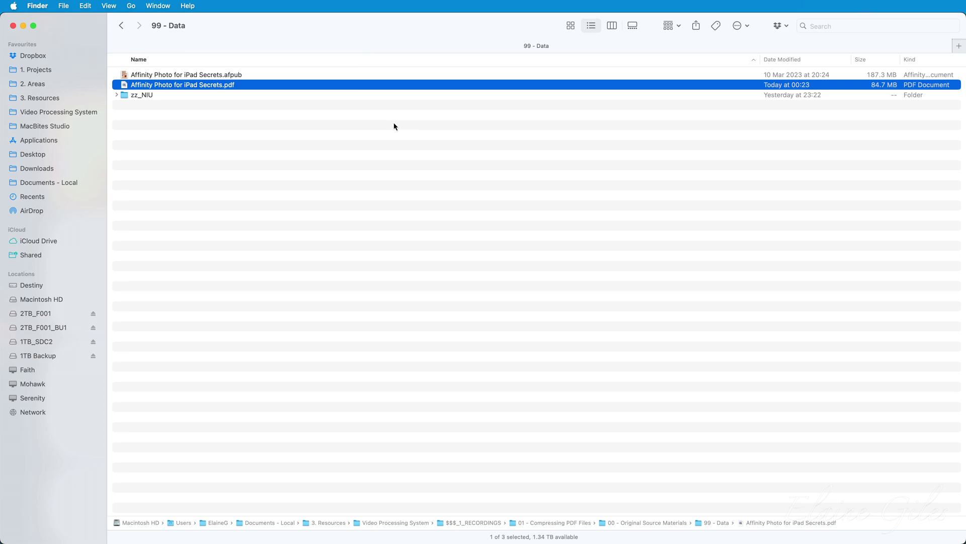
right_click(241, 87)
key(super+o)
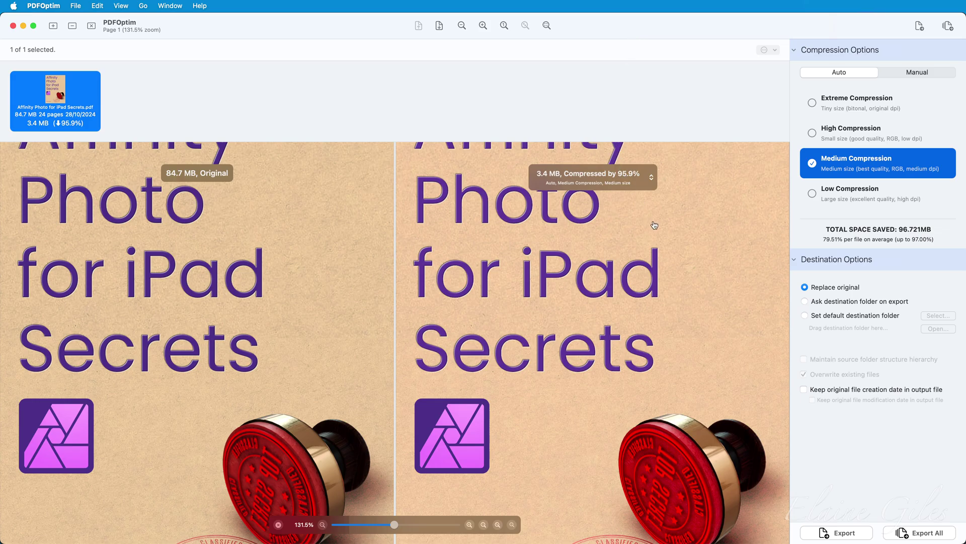
Scroll the original and compressed previews from the Contents page through pages 2–4, ending on the introduction
scroll(654, 225, up, 5)
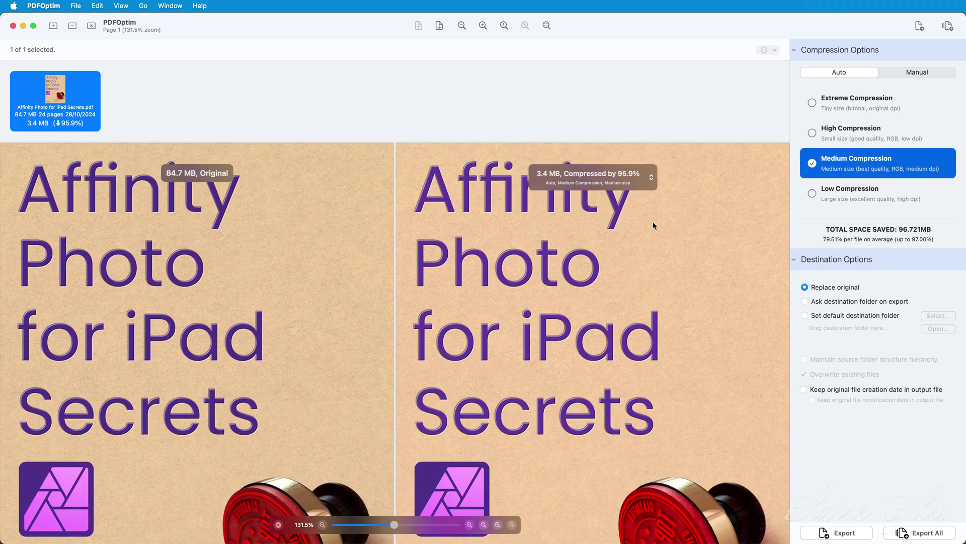
scroll(654, 225, down, 10)
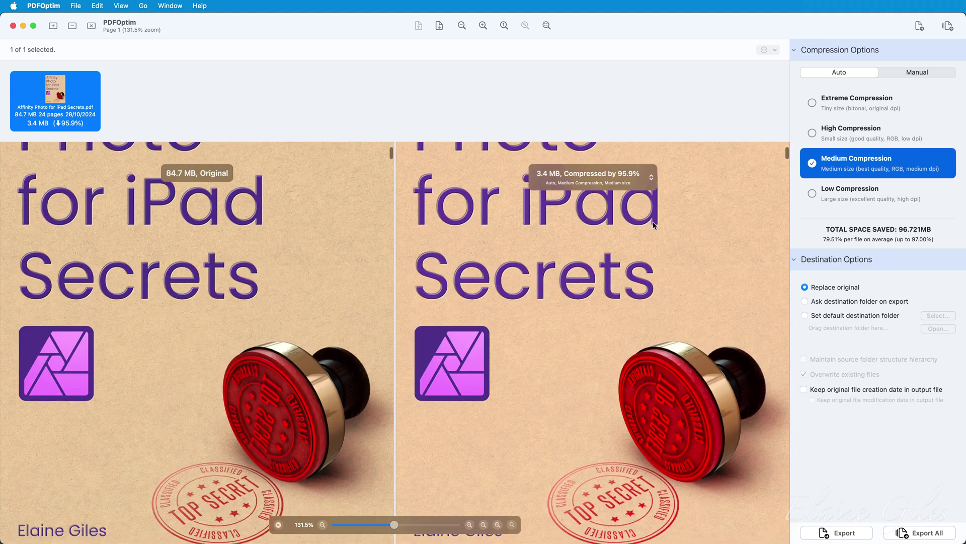
scroll(654, 225, down, 5)
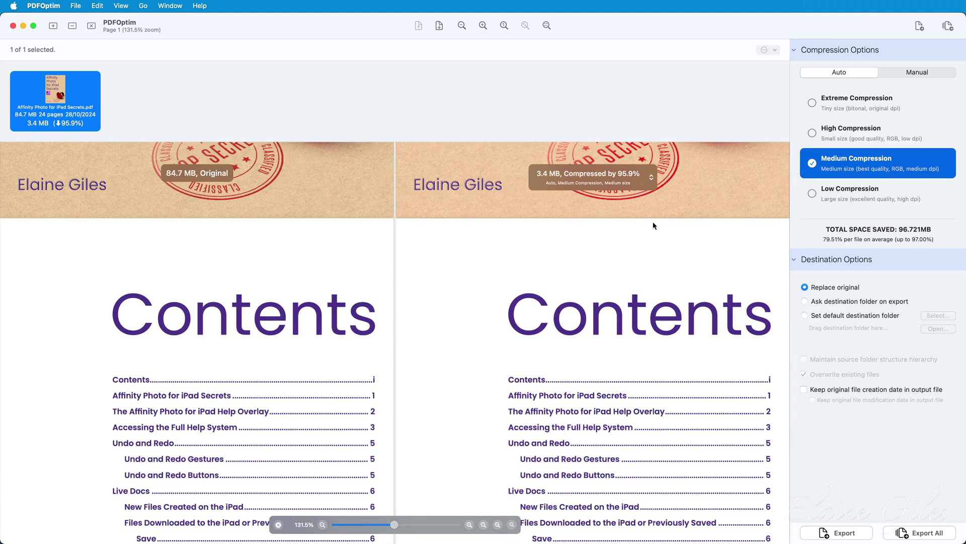
scroll(653, 225, down, 8)
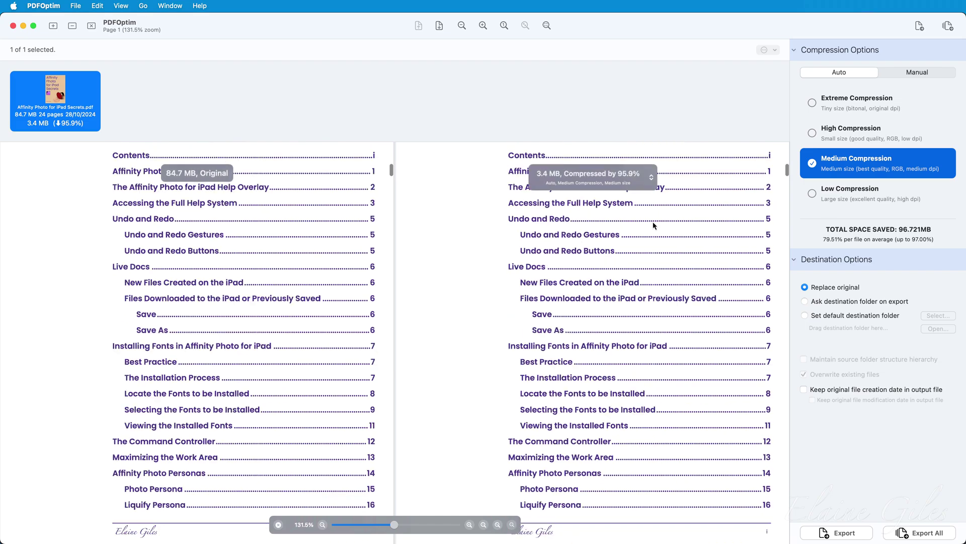
scroll(653, 225, down, 15)
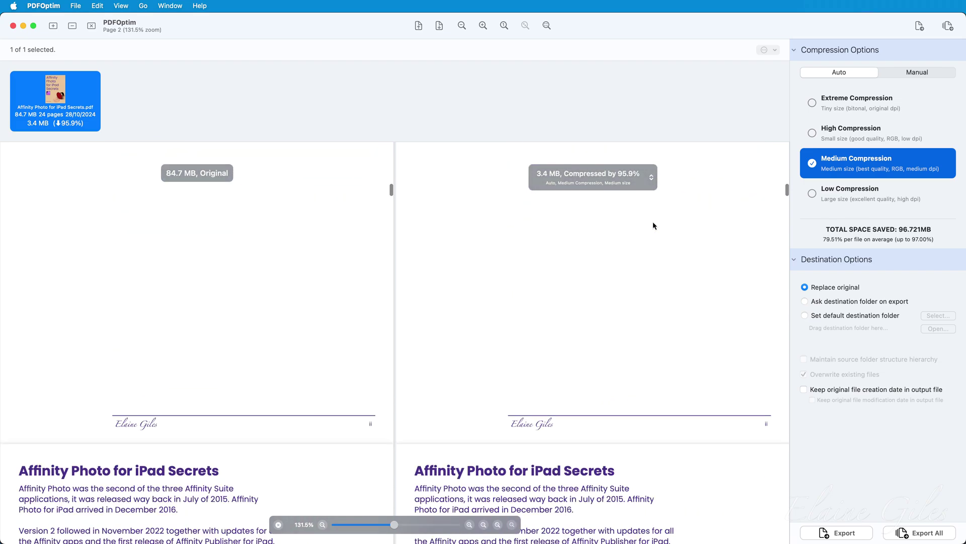
scroll(654, 225, down, 5)
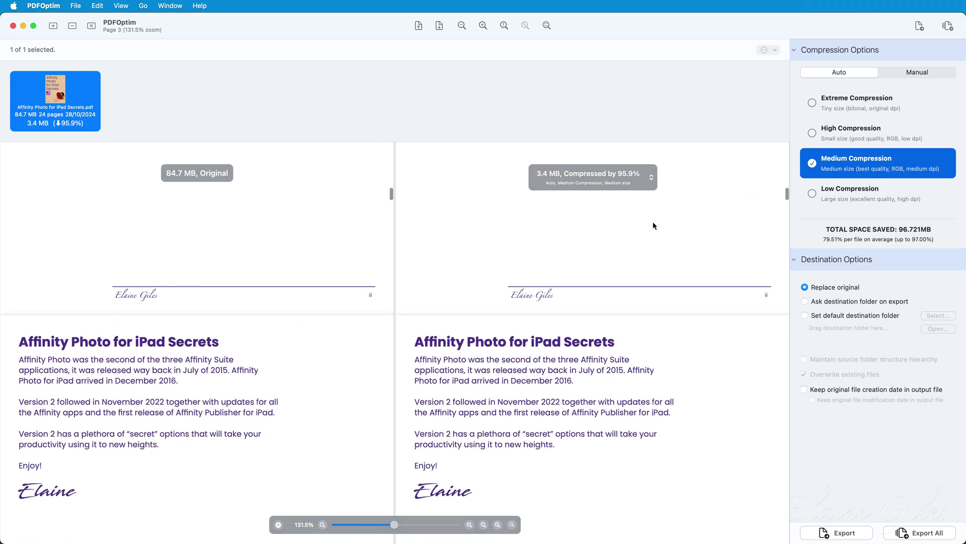
scroll(654, 225, down, 20)
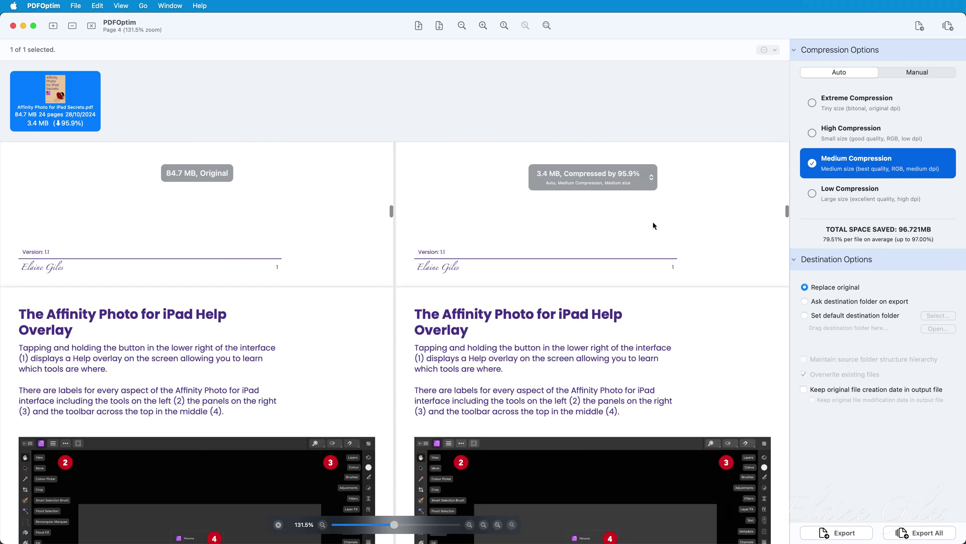
scroll(653, 225, down, 3)
scroll(653, 226, up, 10)
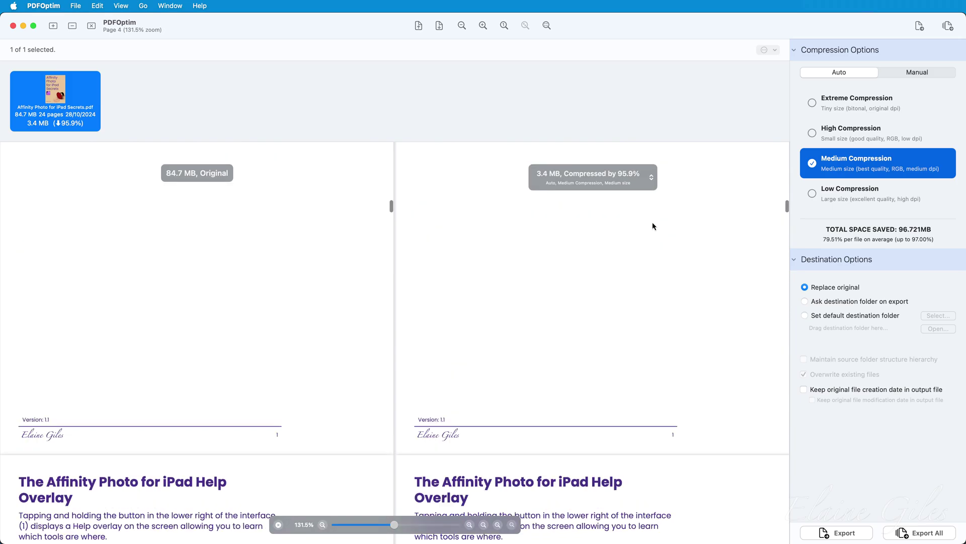
scroll(654, 226, up, 15)
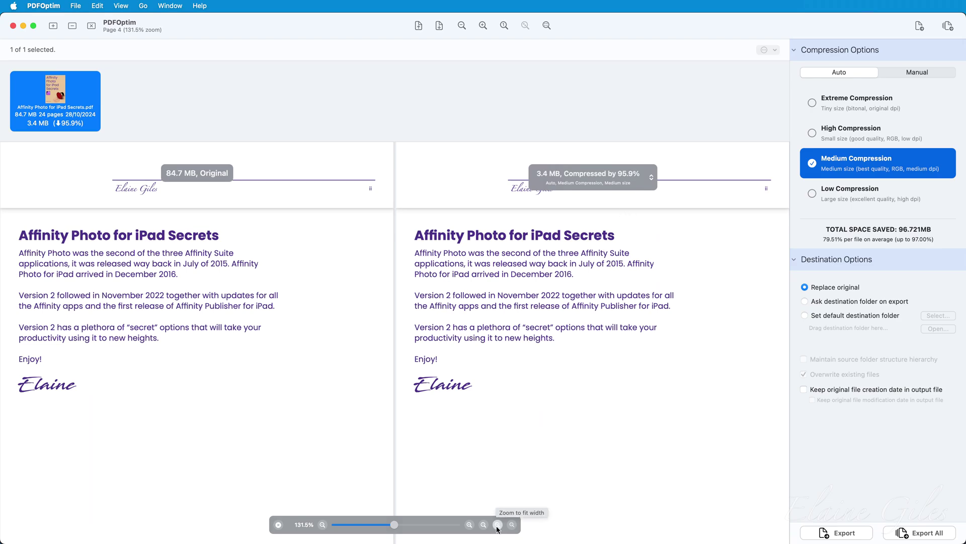
Zoom both previews to 500% and inspect the introduction text up close
click(470, 525)
click(469, 525)
click(469, 525)
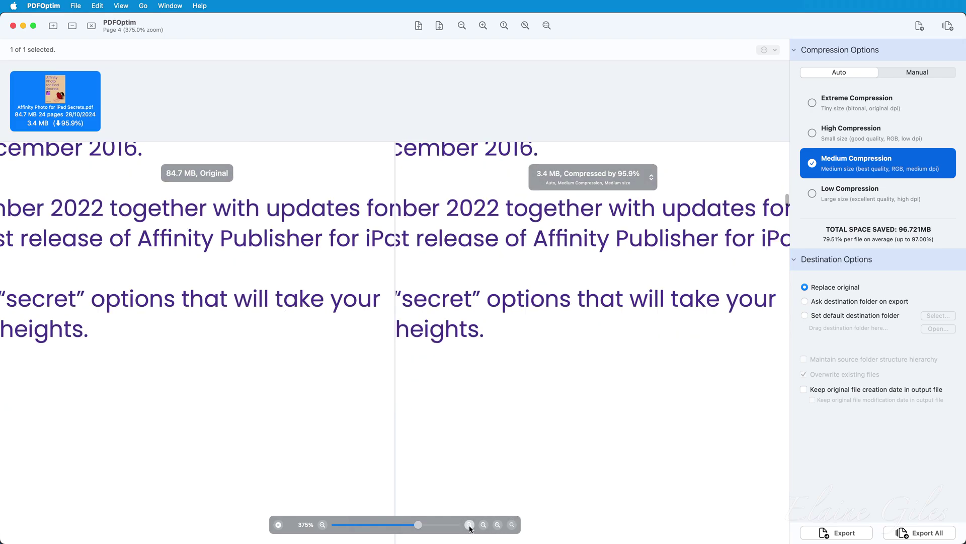
click(469, 525)
scroll(586, 270, up, 5)
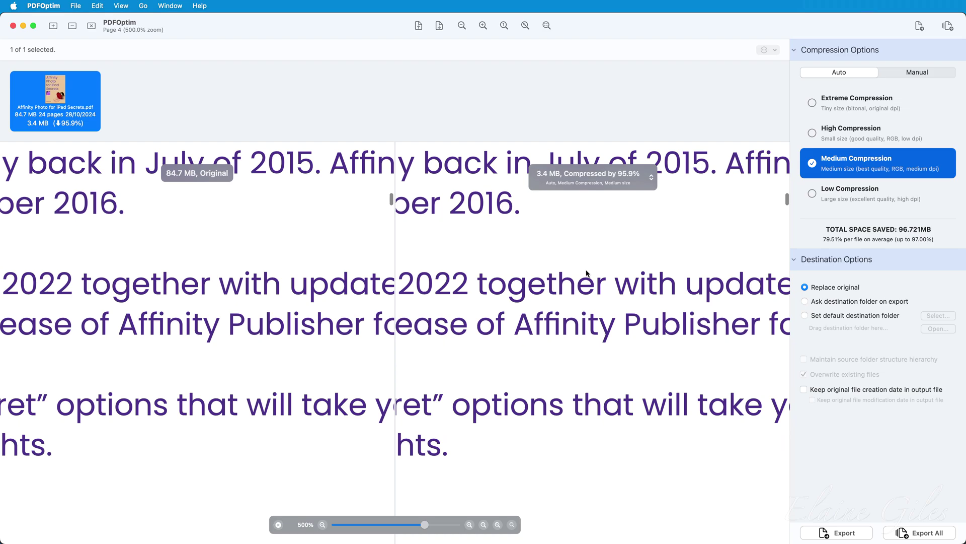
scroll(586, 272, up, 5)
scroll(535, 259, left, 5)
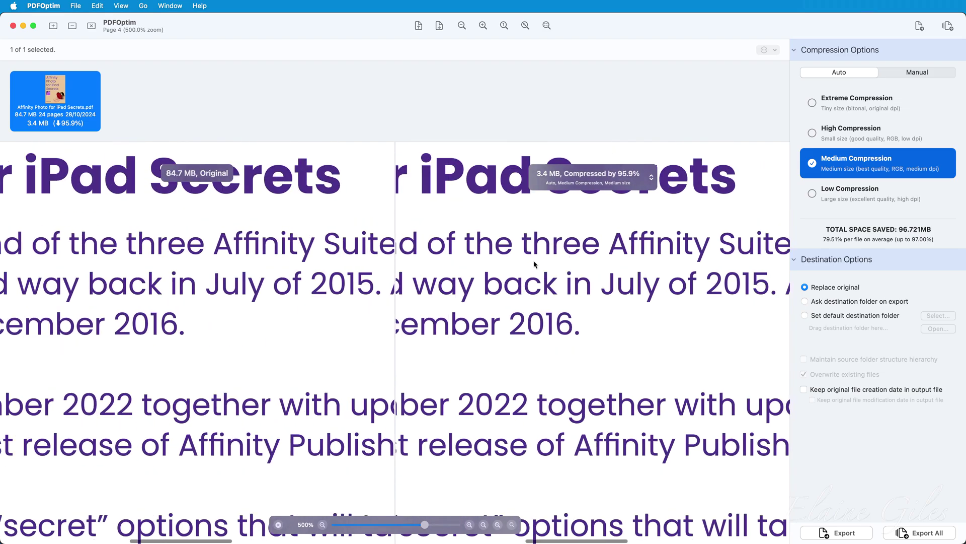
scroll(534, 264, left, 5)
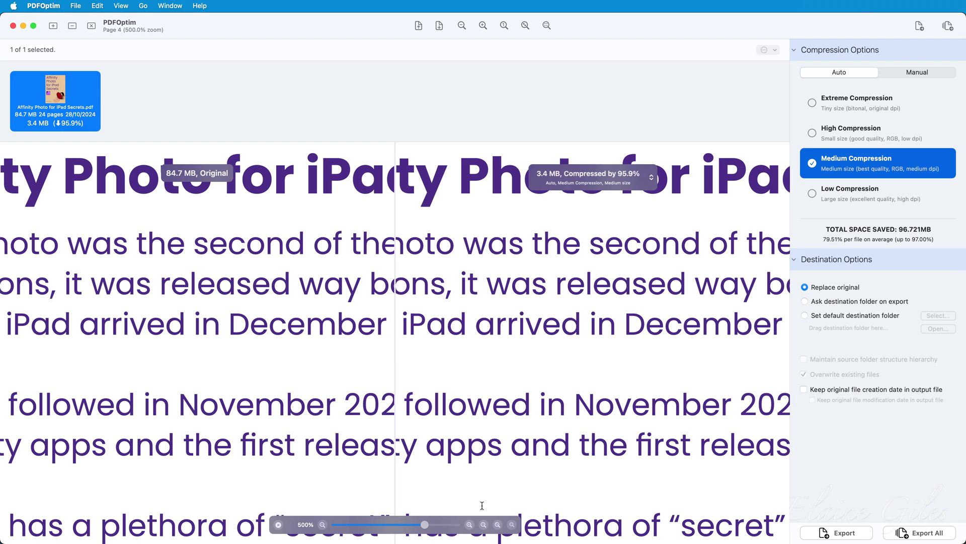
Reset both previews to full-page size and move down to the Help Overlay screenshot
click(497, 526)
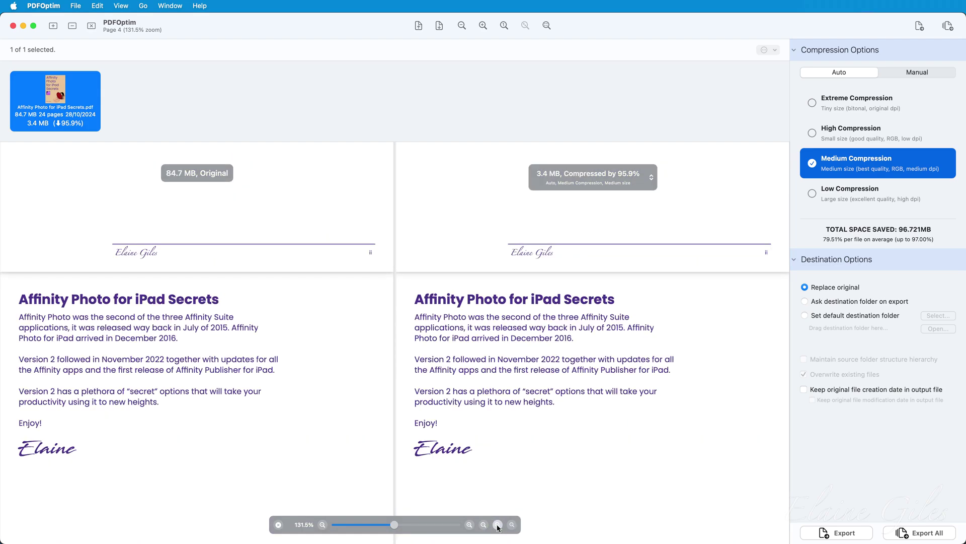
scroll(511, 469, down, 10)
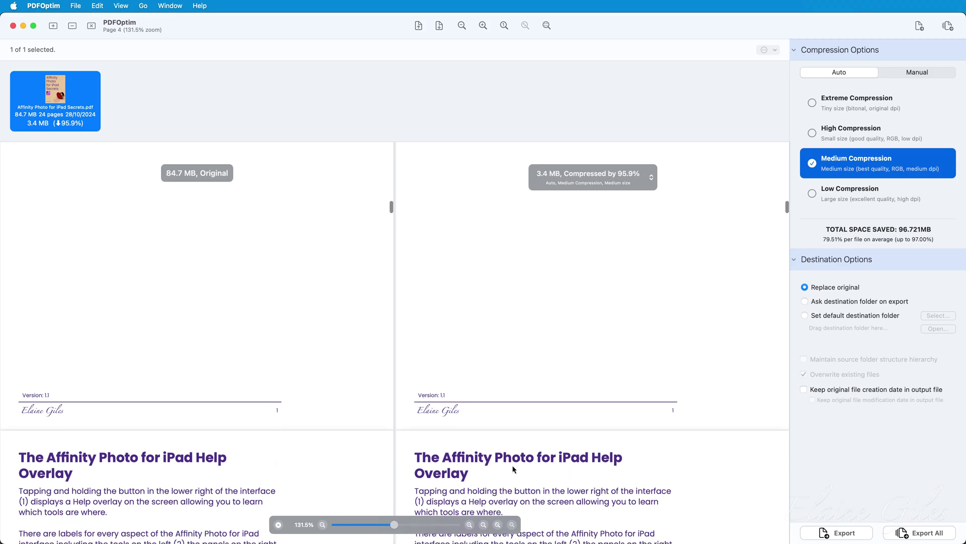
scroll(513, 468, down, 10)
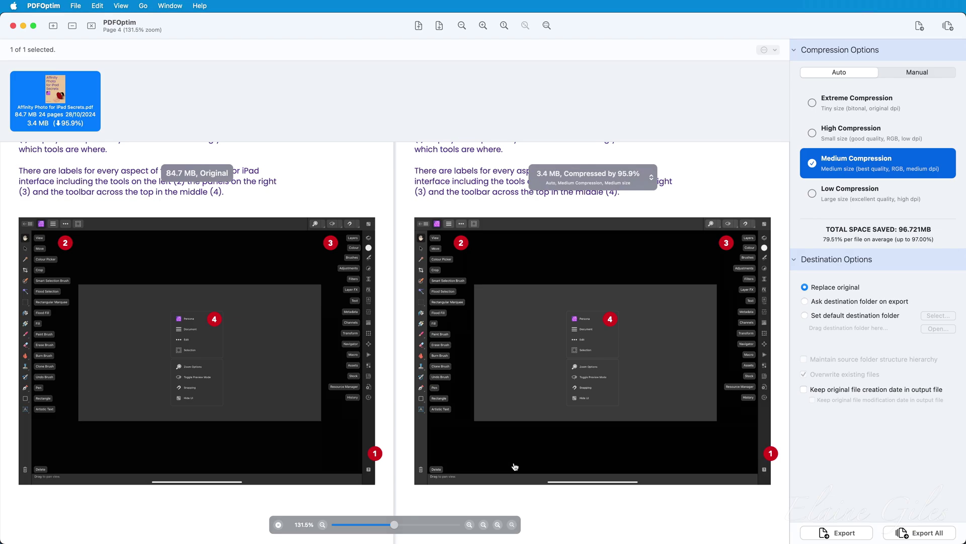
click(794, 51)
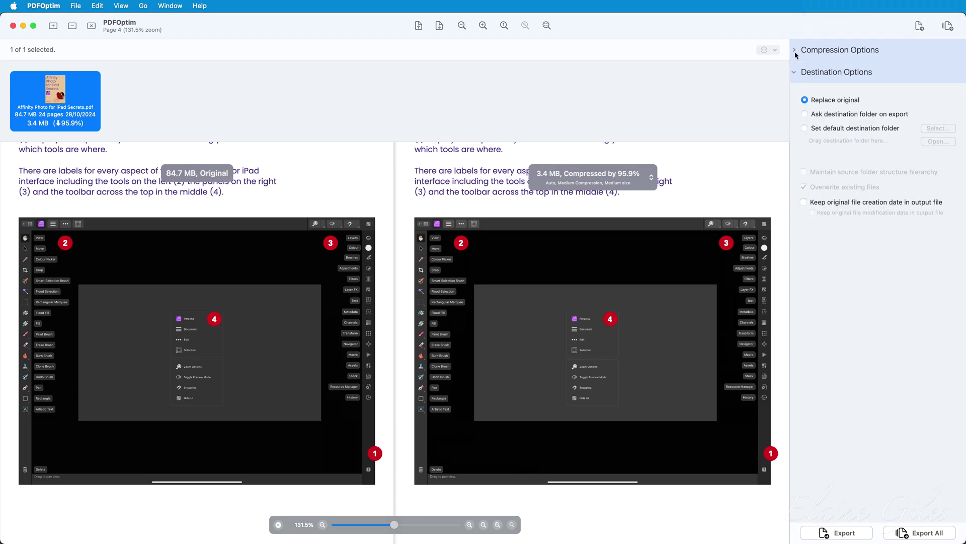
click(794, 75)
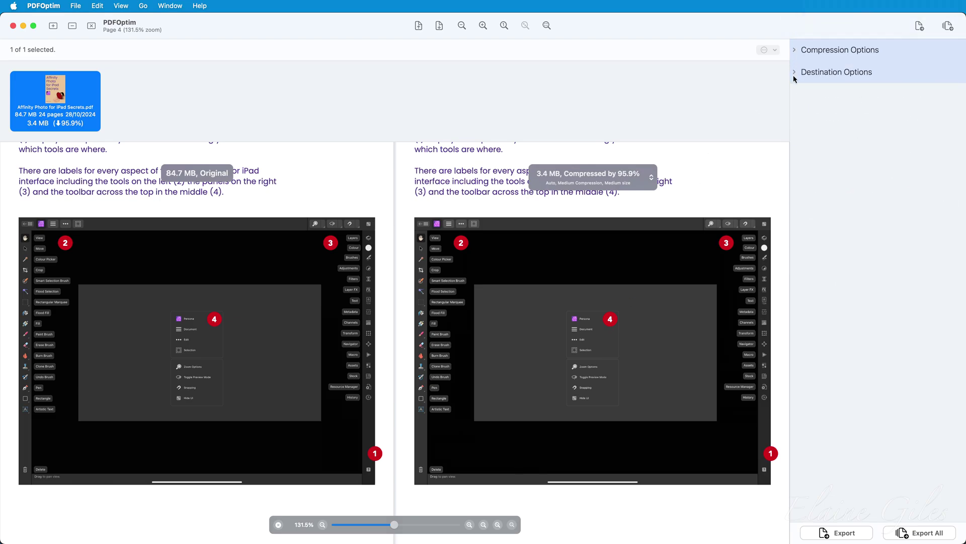
click(794, 76)
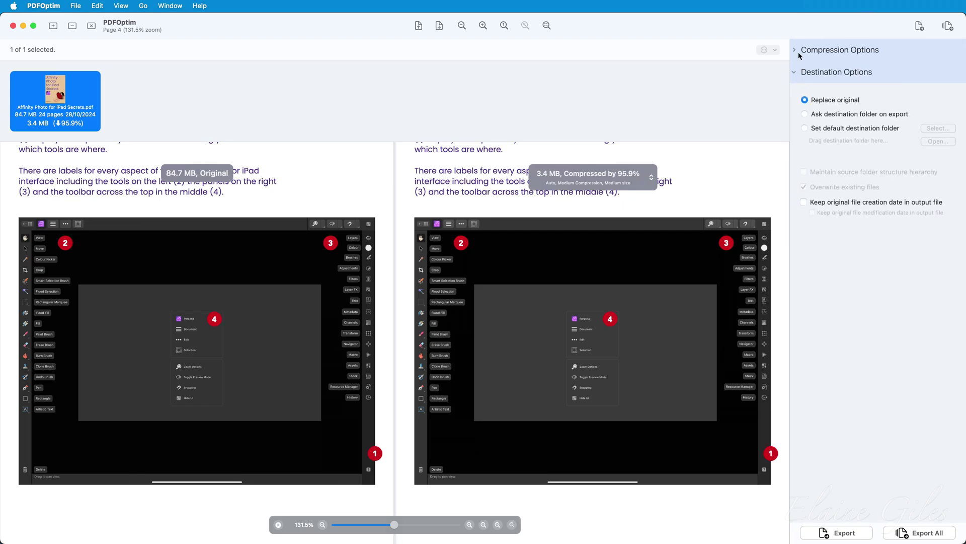
click(795, 50)
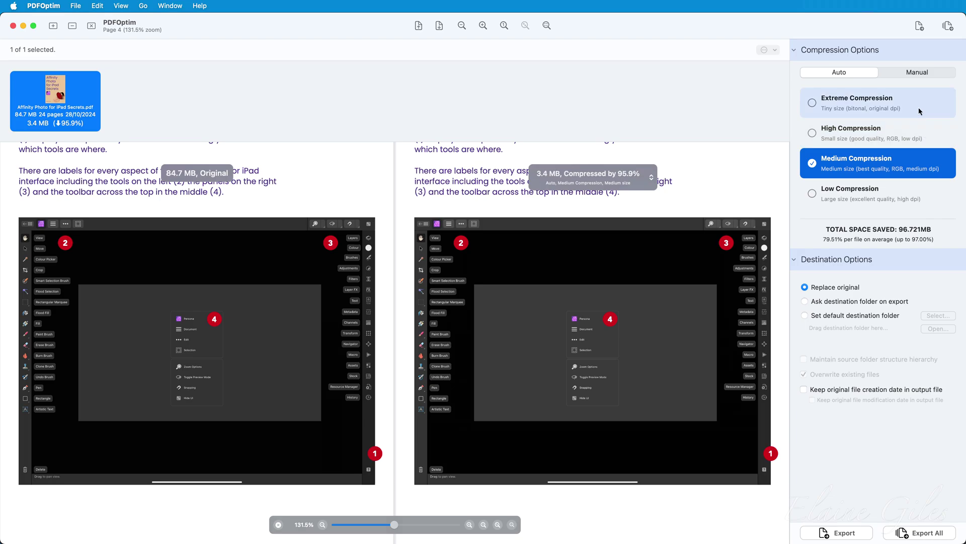
Apply High Compression, zoom the screenshot to 500%, then switch to Extreme Compression (921 KB)
click(924, 135)
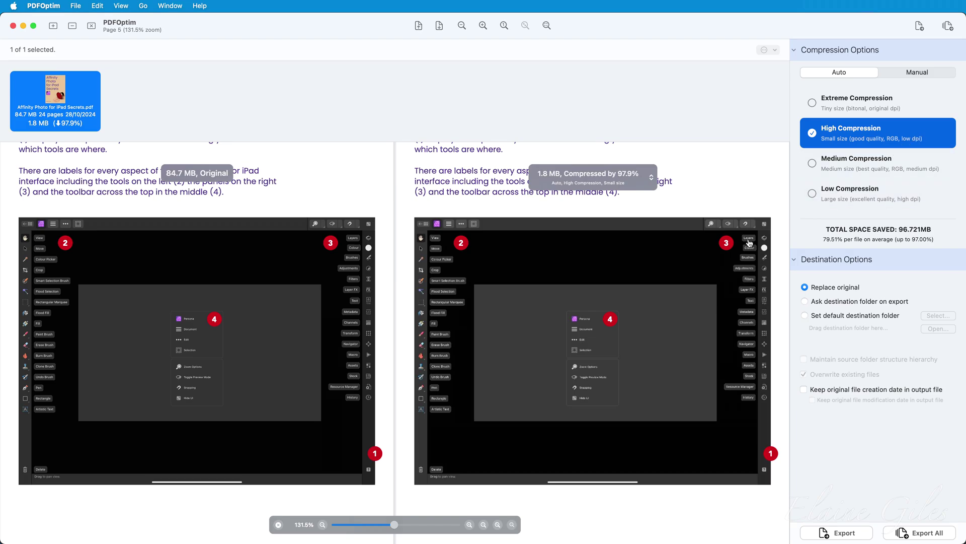
click(474, 527)
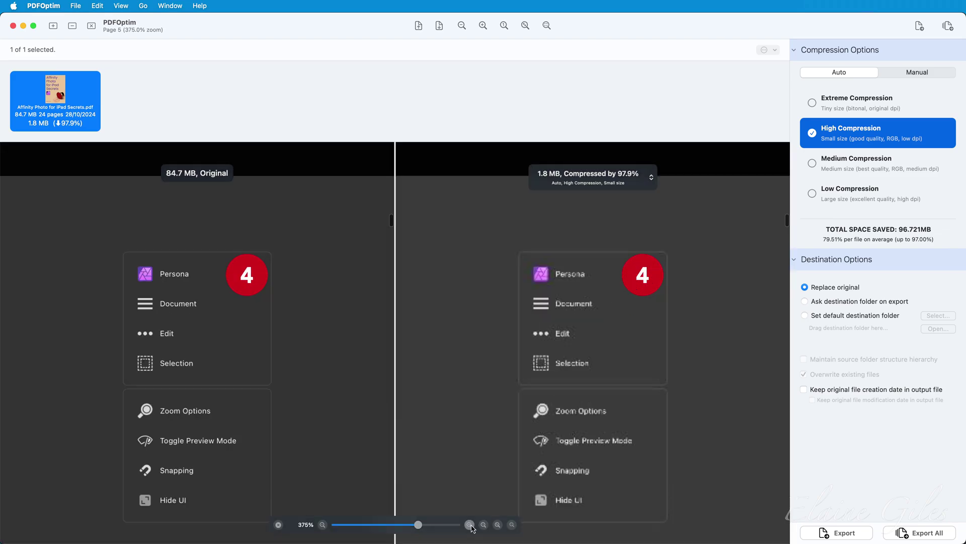
click(470, 525)
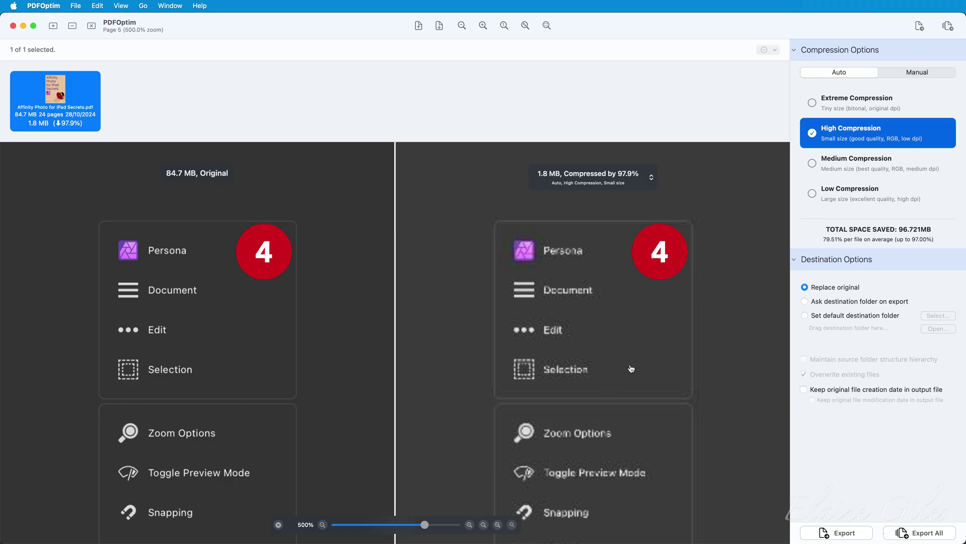
click(839, 103)
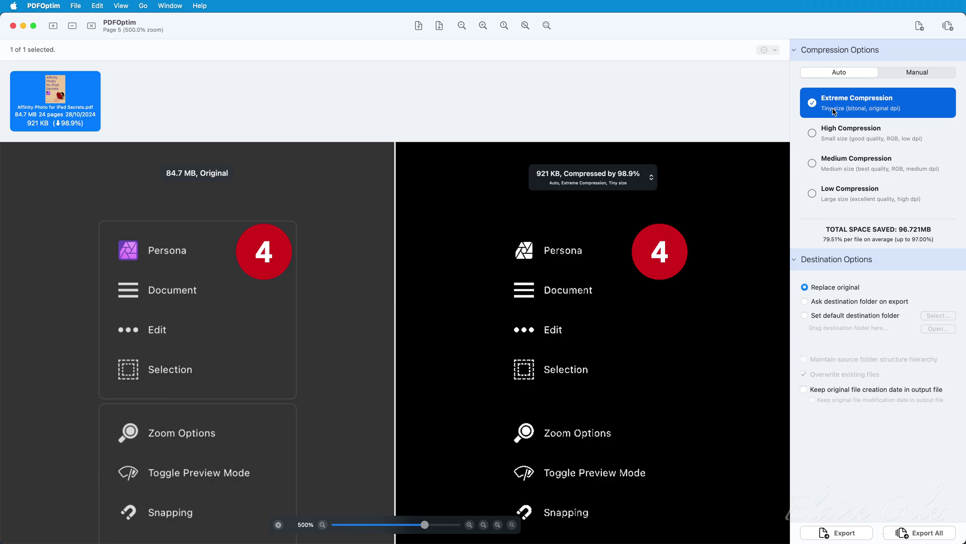
Zoom back to 100%, apply Low Compression (5.6 MB), and view the screenshot at 200%
click(323, 524)
click(323, 524)
click(322, 524)
click(323, 525)
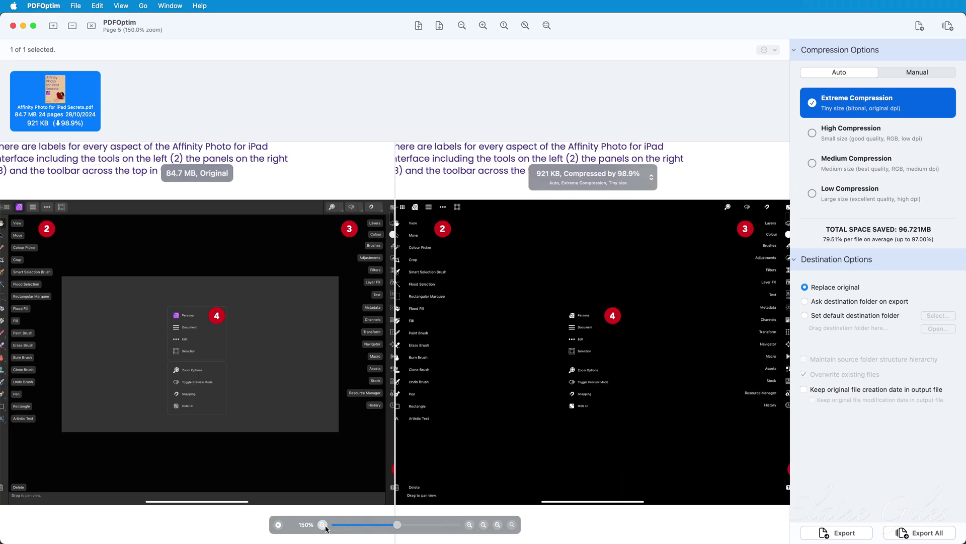
click(323, 524)
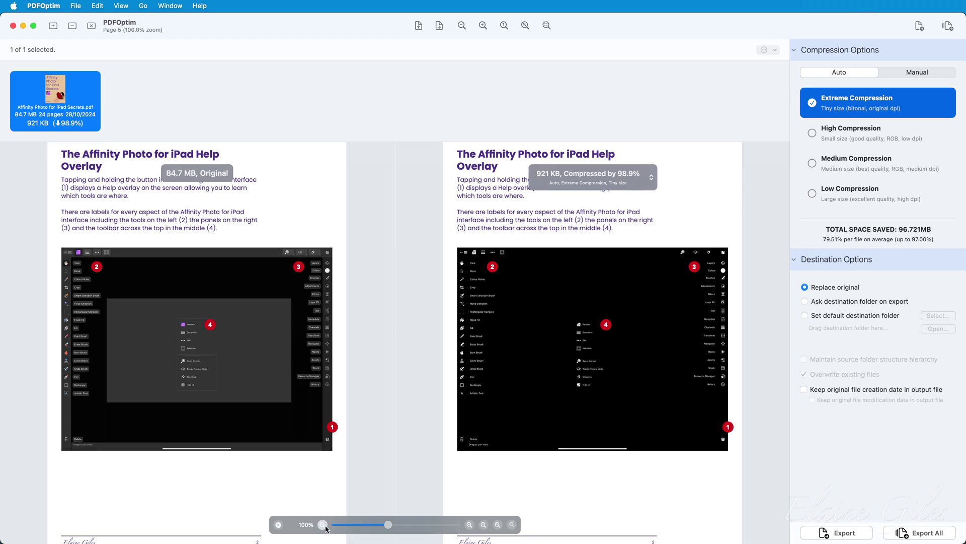
click(863, 190)
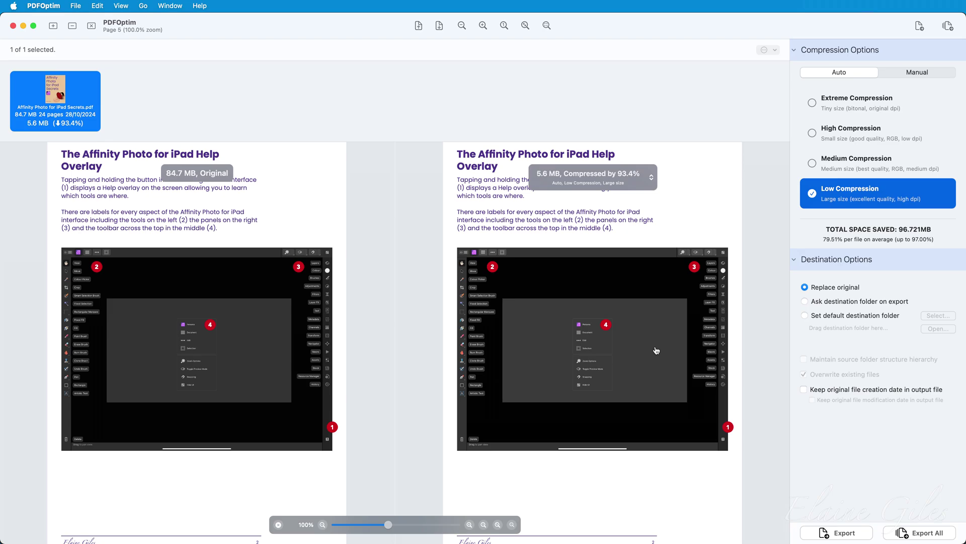
click(469, 525)
click(469, 525)
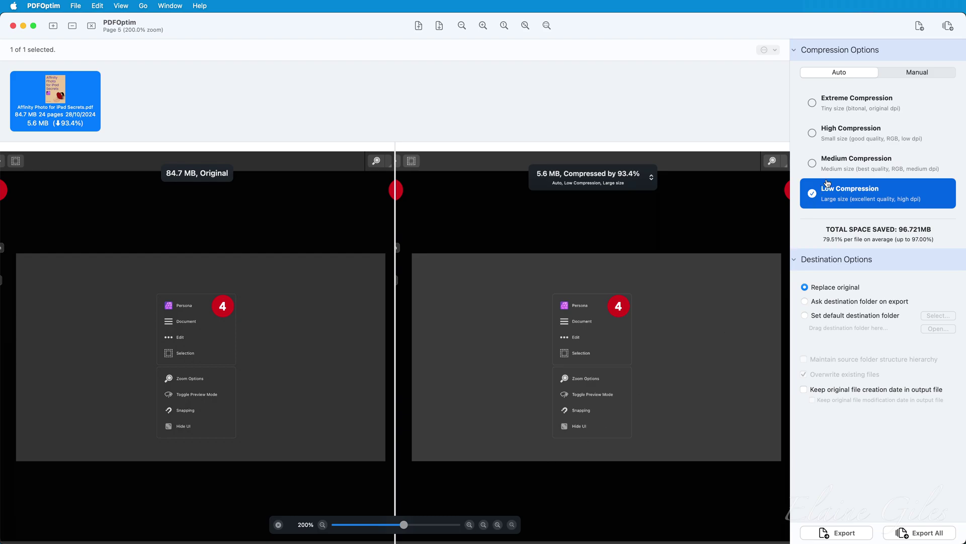
Reselect Medium Compression, fit the page to the view, and scroll down through both previews
click(860, 160)
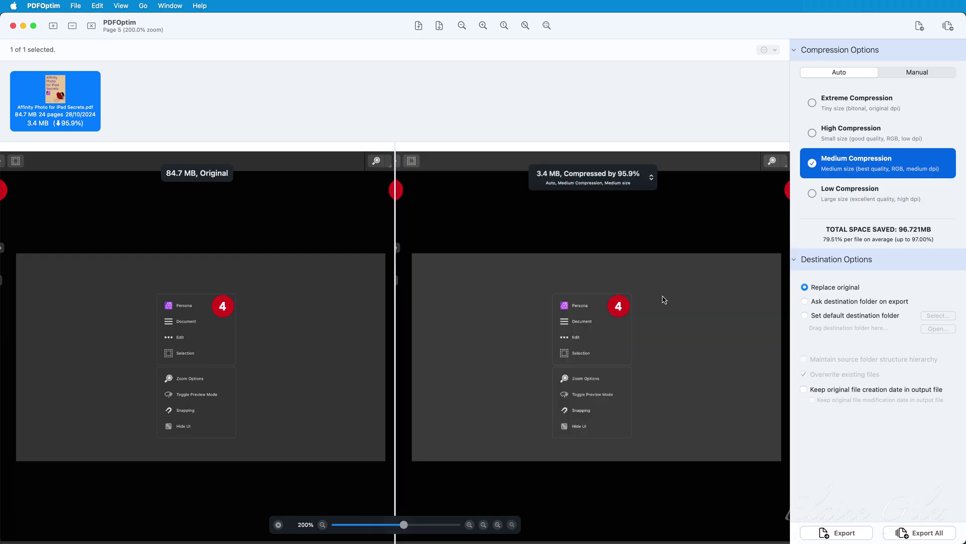
click(498, 525)
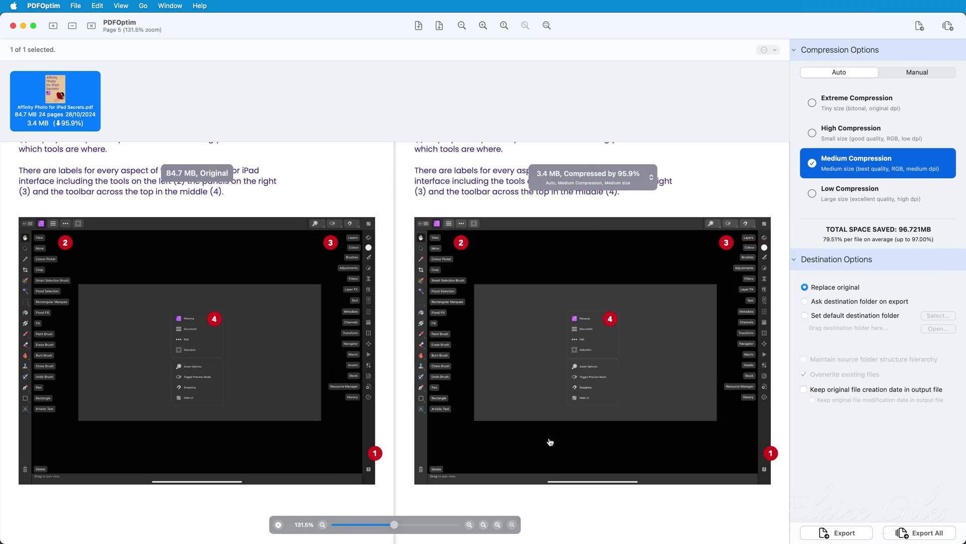
scroll(551, 442, down, 10)
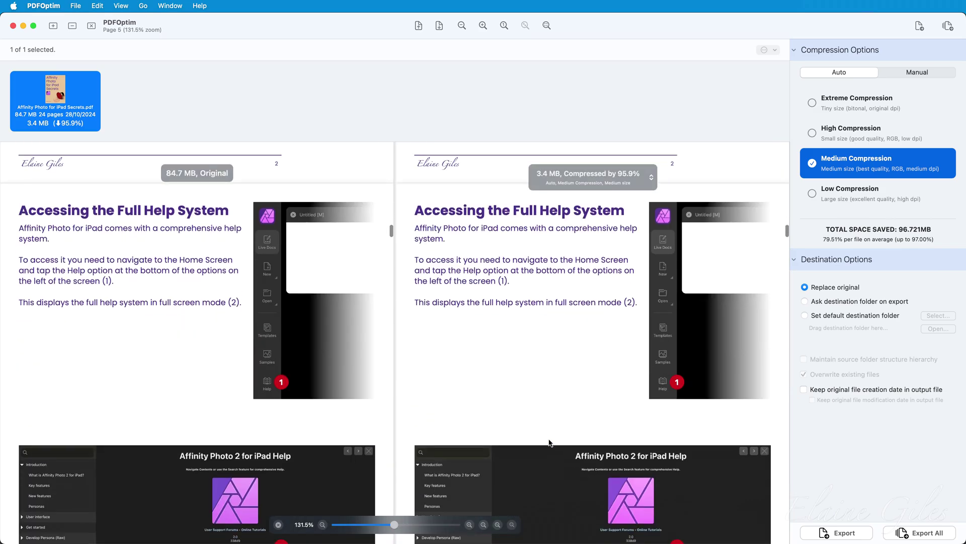
scroll(550, 442, down, 6)
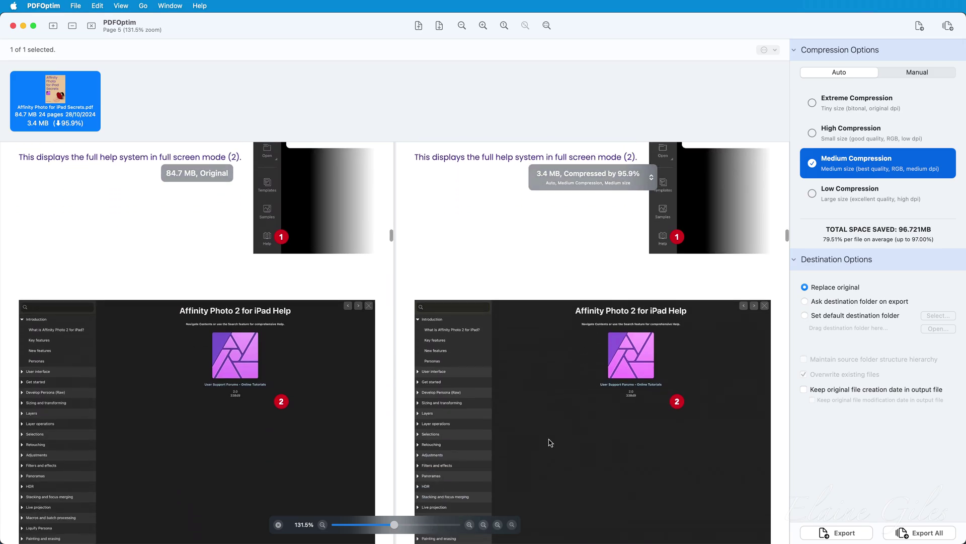
scroll(550, 442, down, 5)
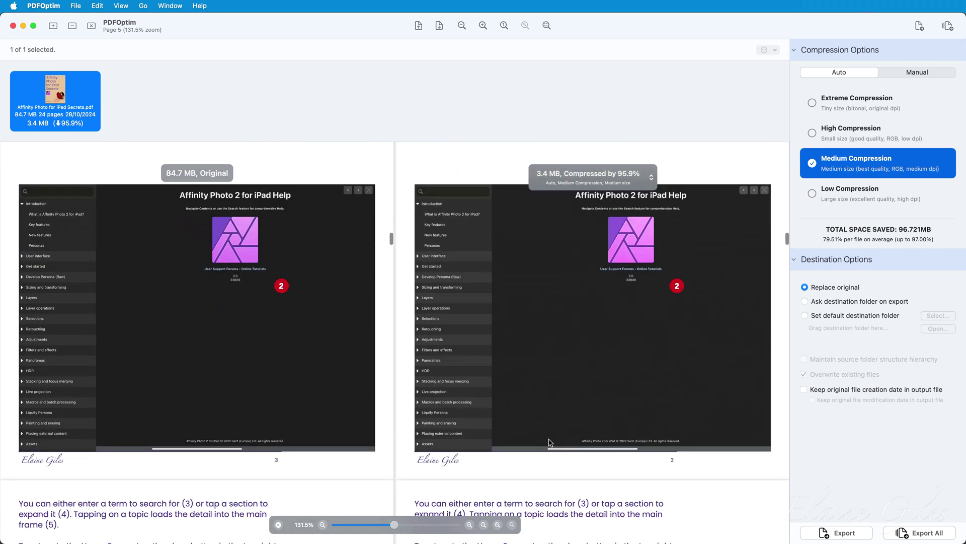
scroll(550, 442, down, 14)
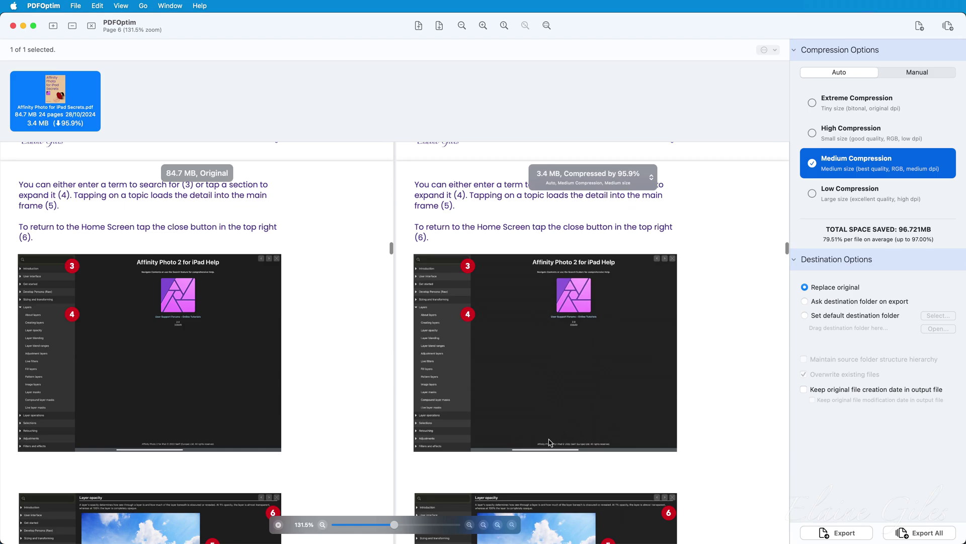
scroll(550, 442, down, 15)
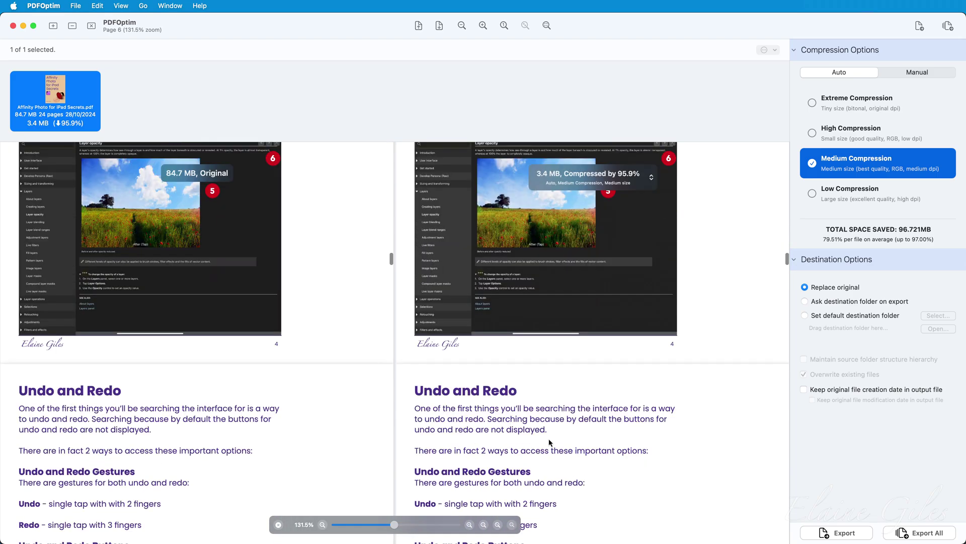
Briefly try Extreme Compression, then settle back on Medium Compression at 3.4 MB
scroll(554, 418, up, 2)
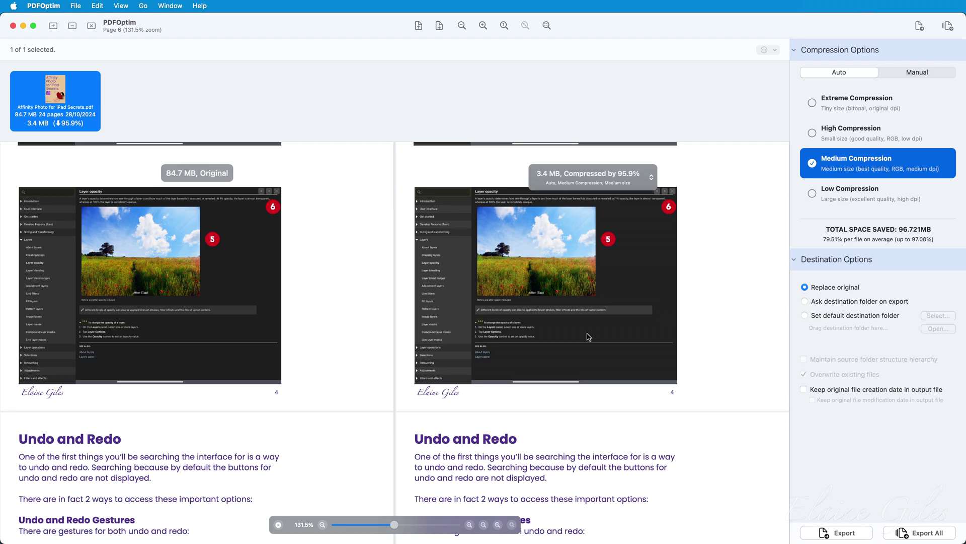
click(843, 109)
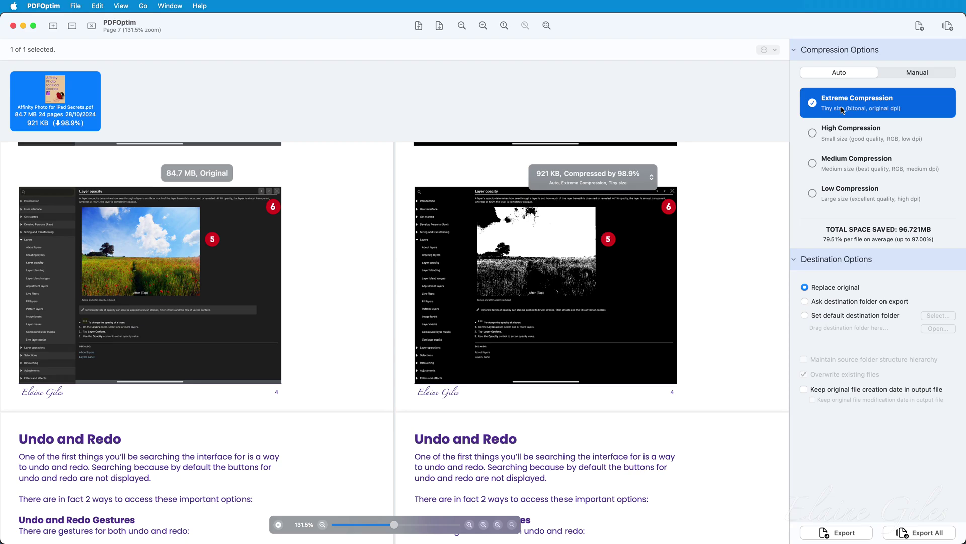
click(856, 160)
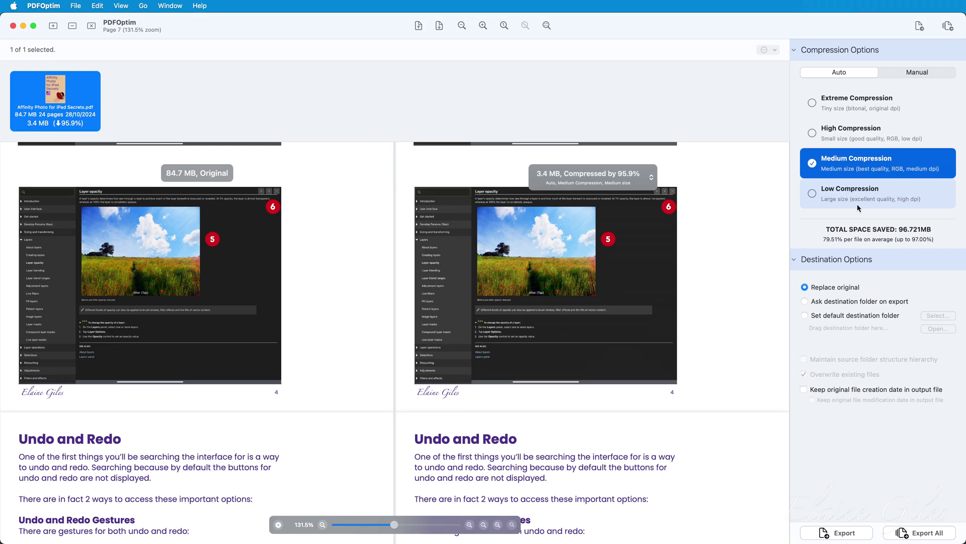
Switch to Manual settings, keeping the [Custom] preset at 70% JPEG quality and 200 dpi
click(918, 73)
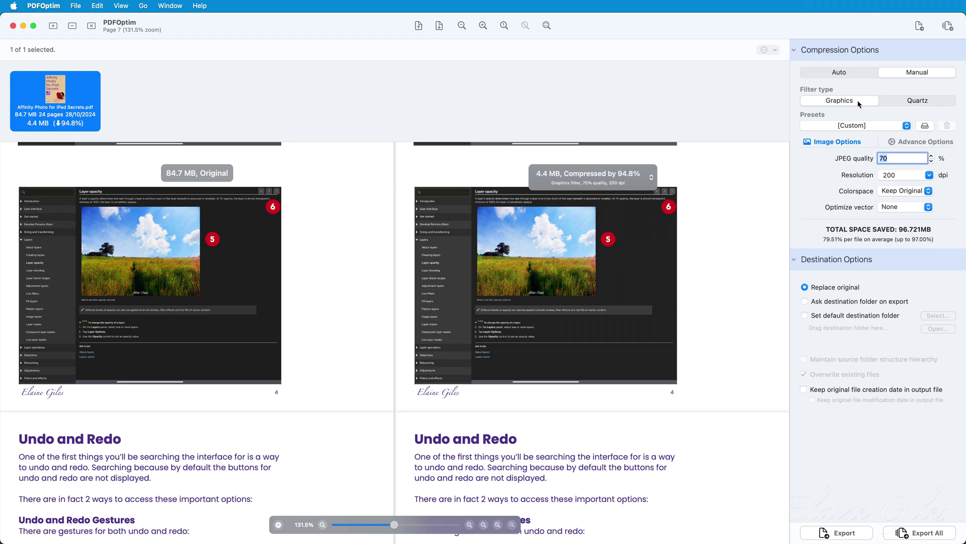
click(886, 127)
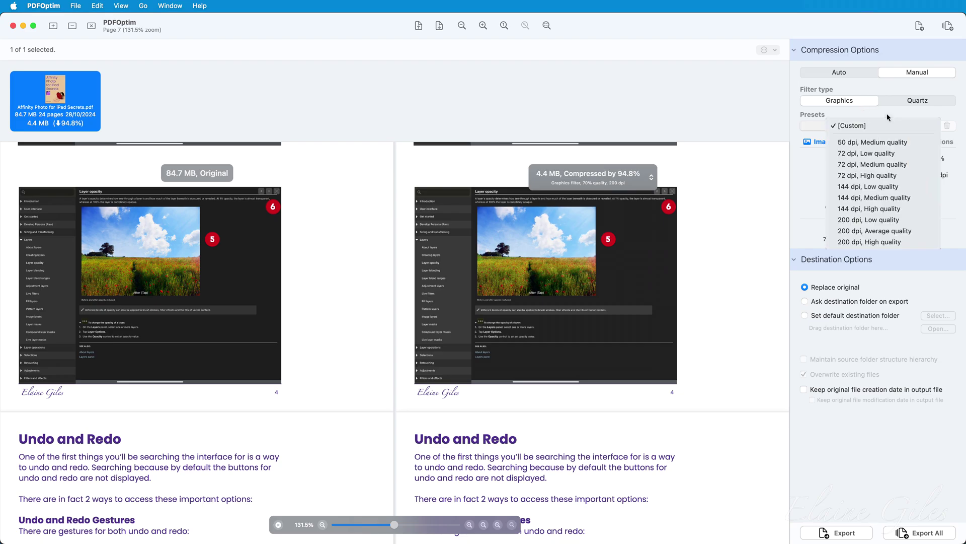
click(887, 117)
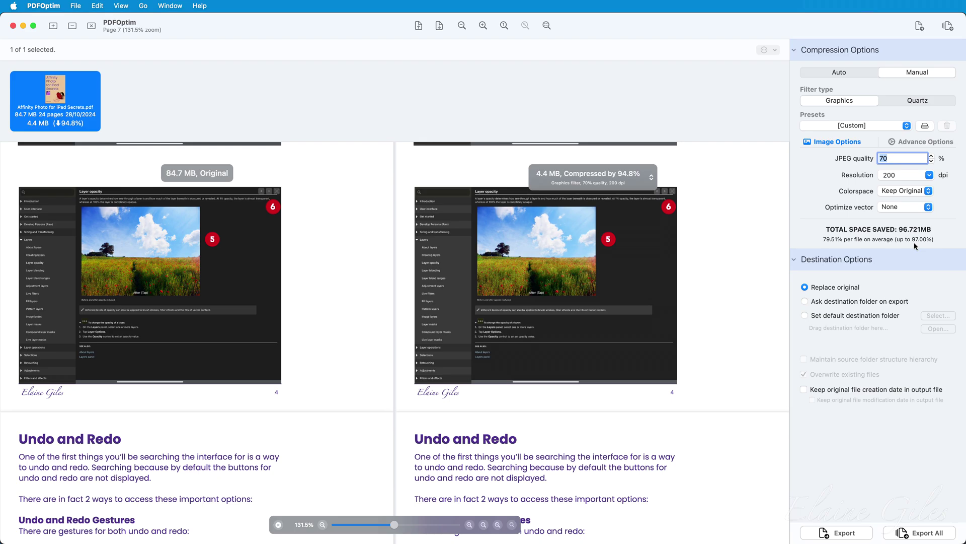
Export the ebook with Auto medium compression, replacing the original PDF, and confirm the completion alert
click(854, 73)
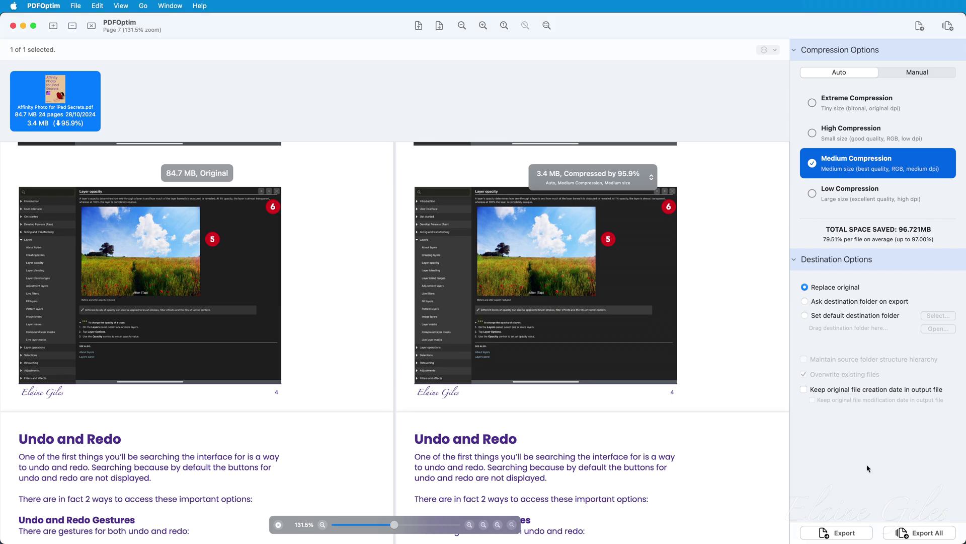
click(832, 533)
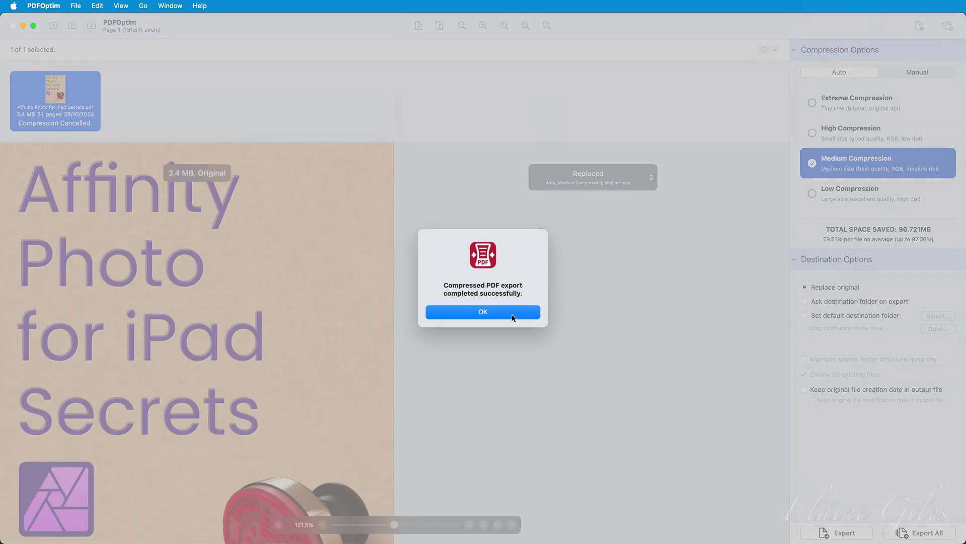
click(506, 312)
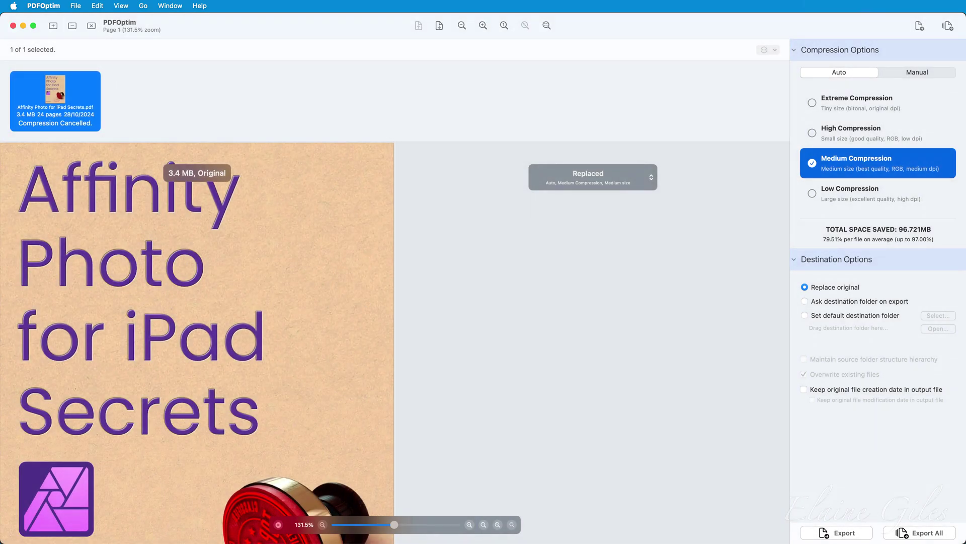
Switch to Finder to view the 3.4 MB compressed PDF beside the 84.7 MB original
key(super+Tab)
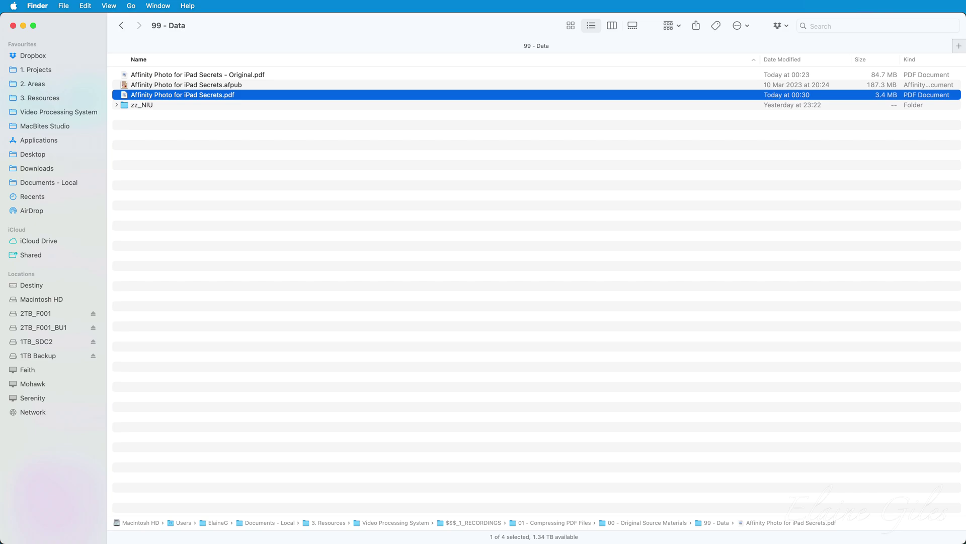
Open the compressed Affinity Photo for iPad Secrets.pdf in Preview and scroll through its first pages
key(super+o)
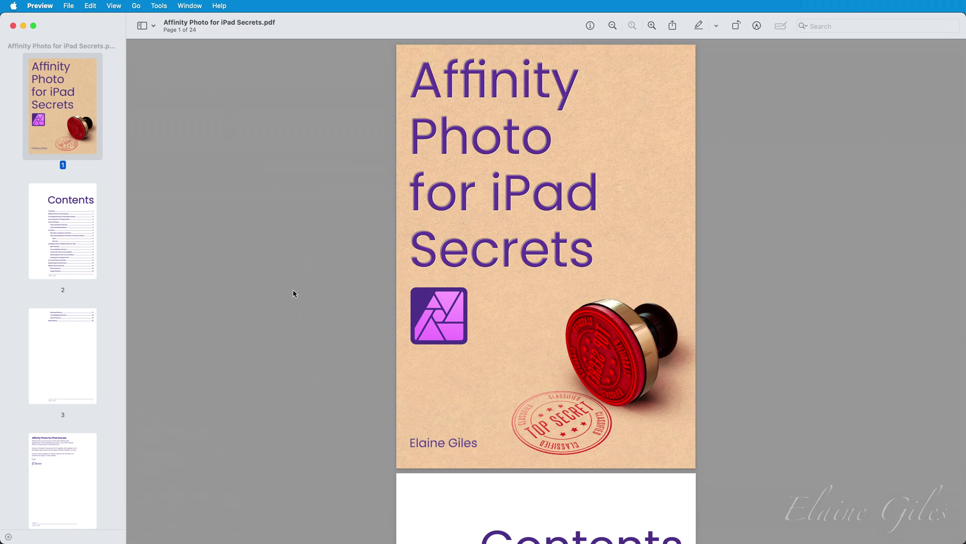
scroll(293, 289, down, 10)
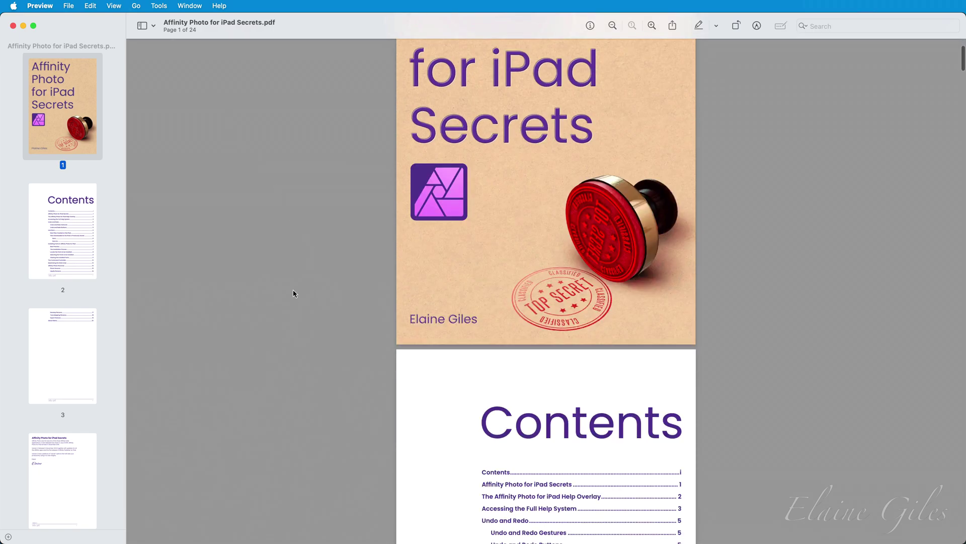
scroll(293, 291, down, 10)
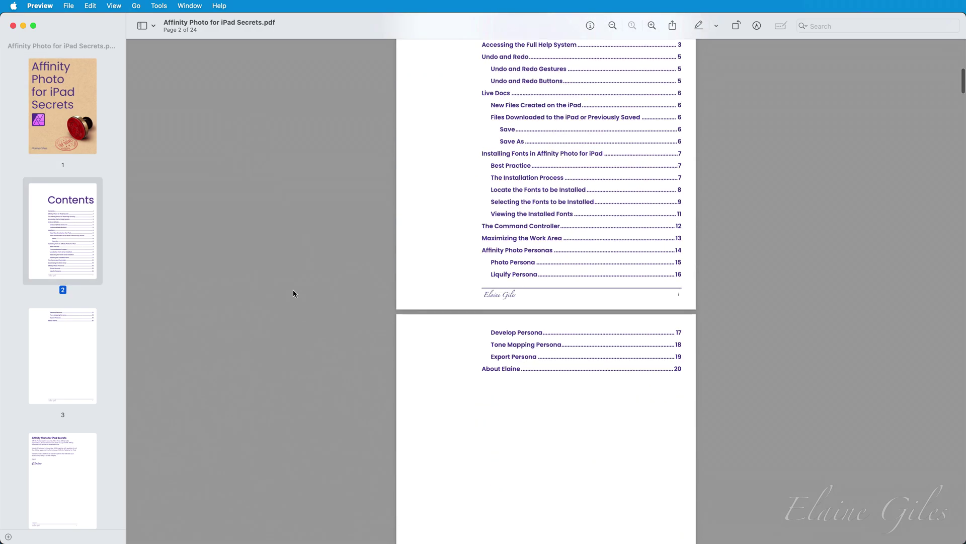
scroll(293, 292, down, 10)
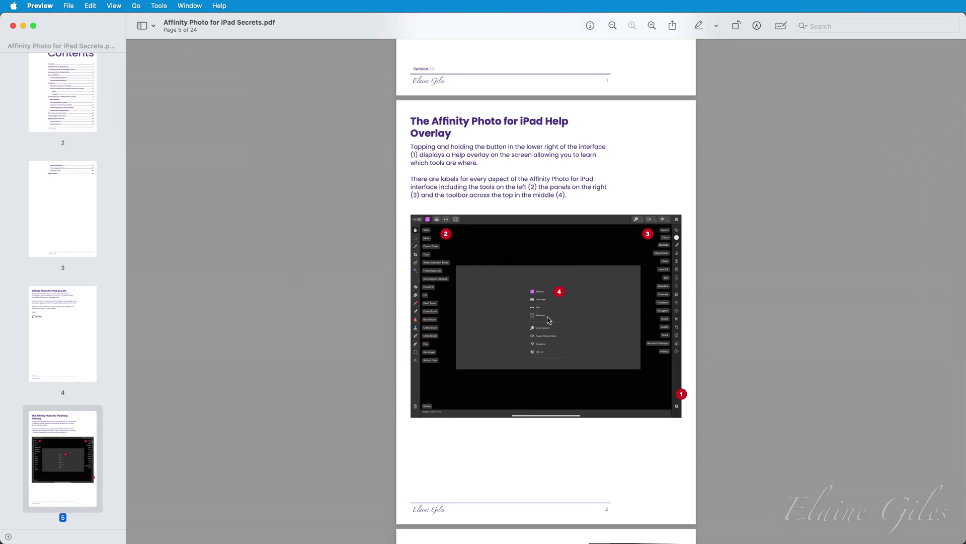
Zoom in and scroll on to page 7 of 24 to inspect image quality
click(654, 28)
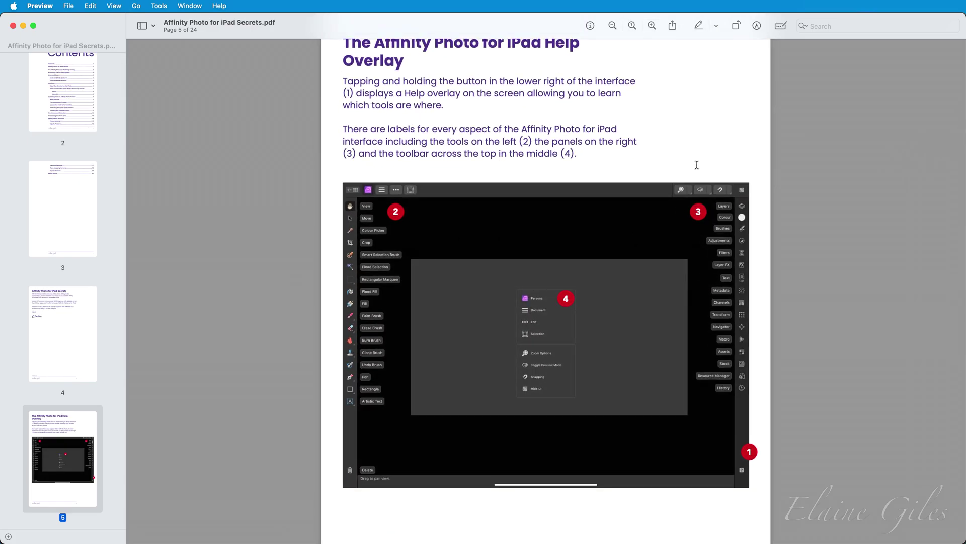
scroll(696, 251, down, 5)
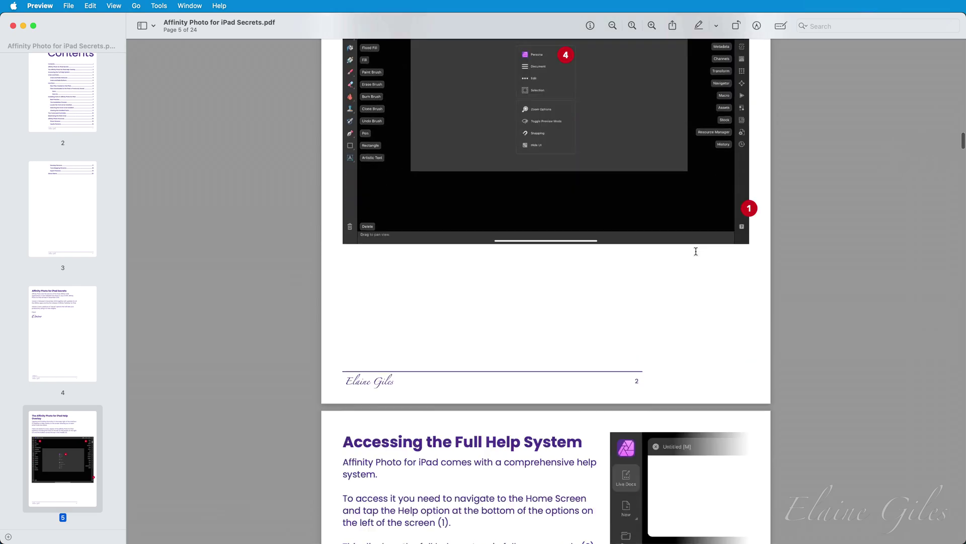
scroll(696, 251, down, 10)
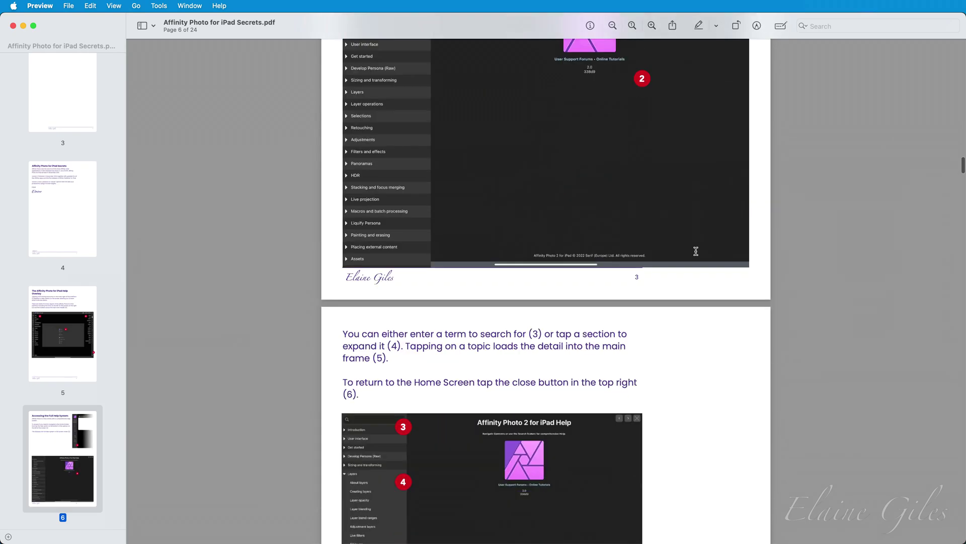
scroll(696, 251, down, 12)
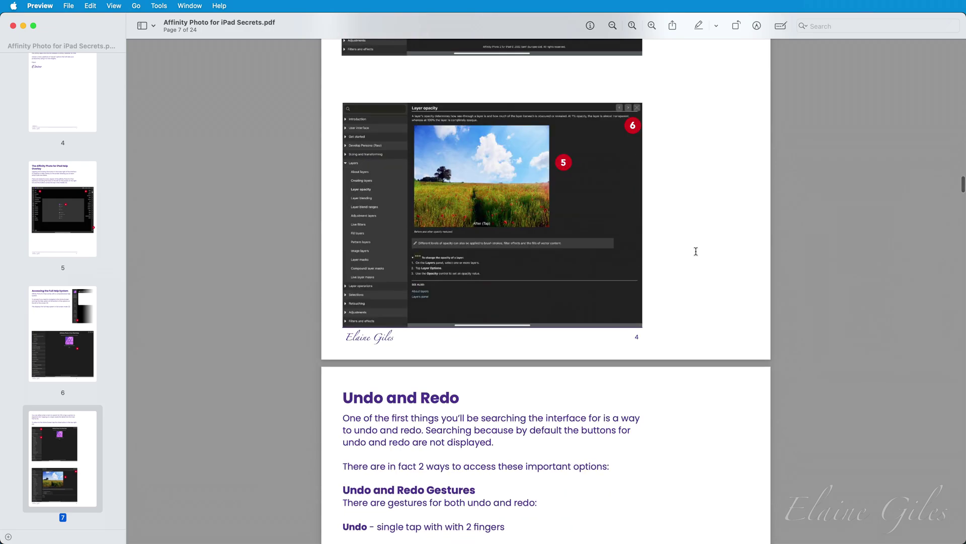